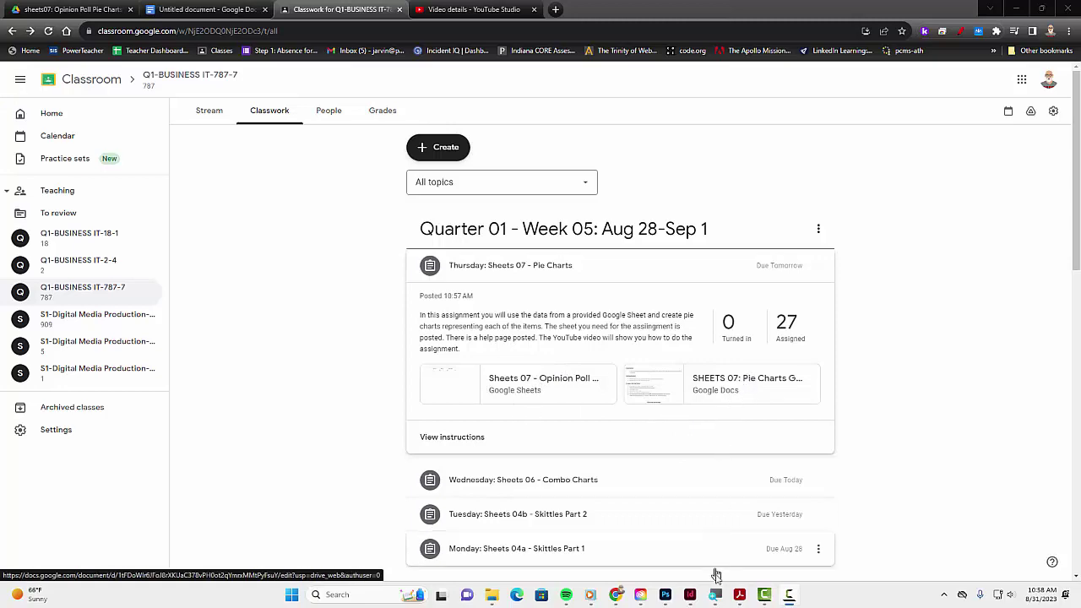
Switch to Adobe Acrobat Reader and review the Pie Charts guide's instructions, highlighting the chart title as the only required customization.
{"action": "left_click", "coordinate": [738, 594]}
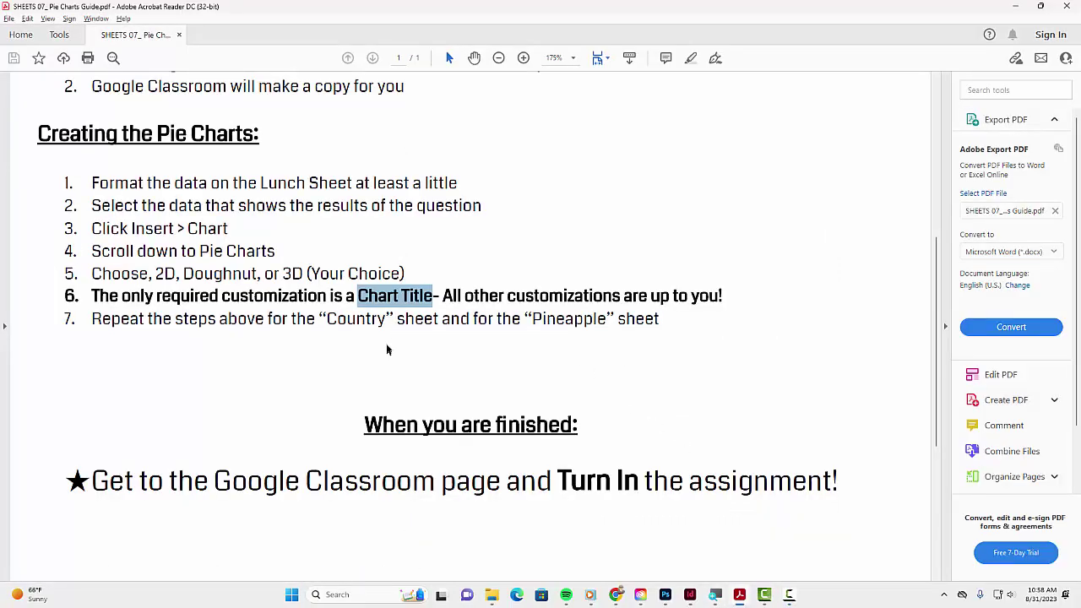
{"action": "scroll", "coordinate": [387, 350], "scroll_direction": "up", "scroll_amount": 5}
{"action": "left_click", "coordinate": [185, 235]}
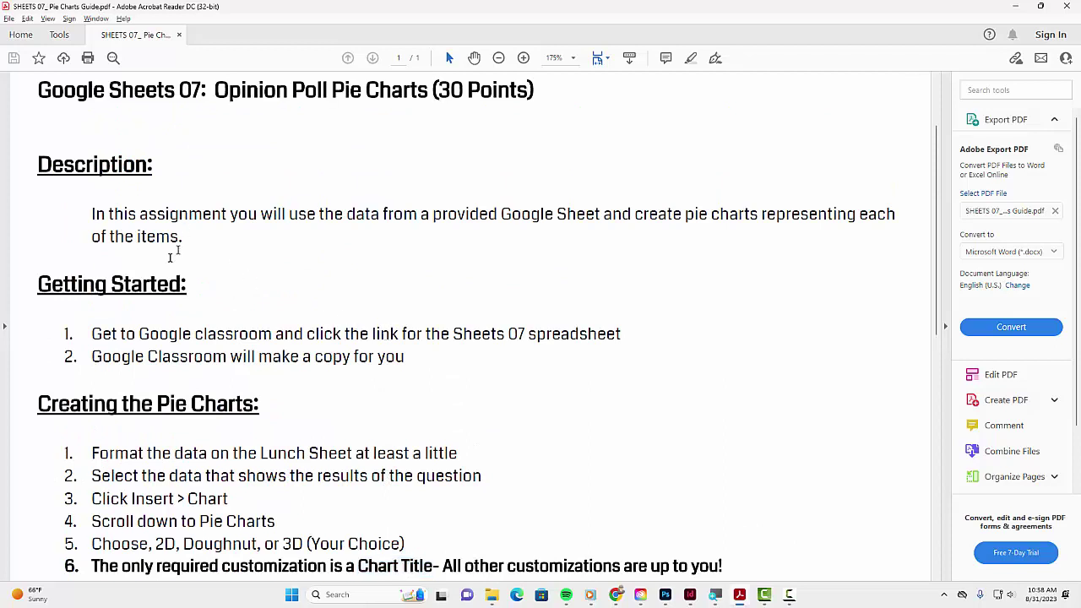
{"action": "scroll", "coordinate": [174, 361], "scroll_direction": "down", "scroll_amount": 1}
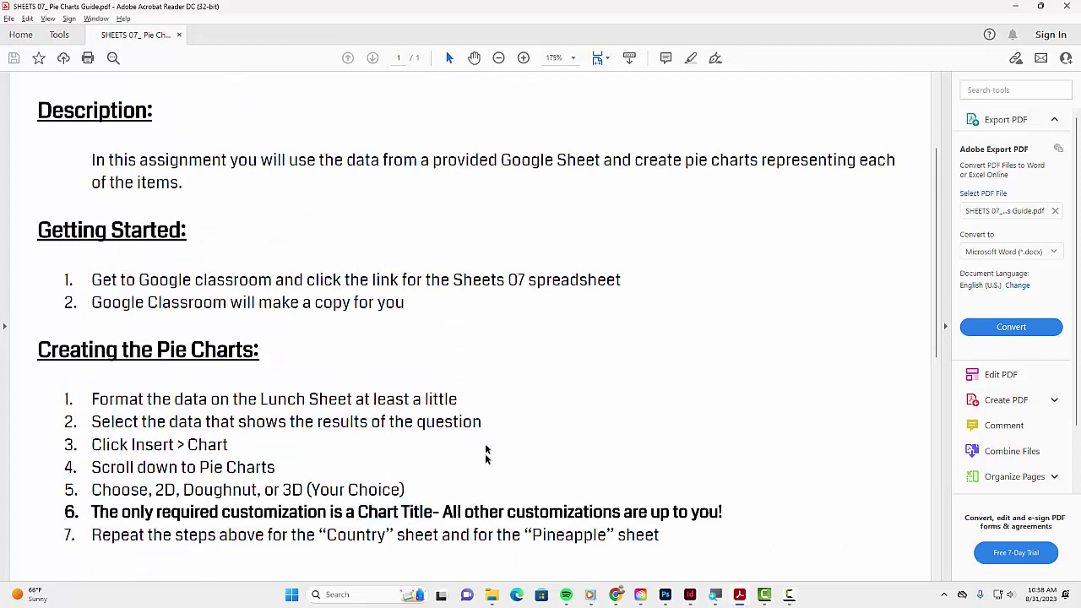
{"action": "scroll", "coordinate": [483, 452], "scroll_direction": "down", "scroll_amount": 1}
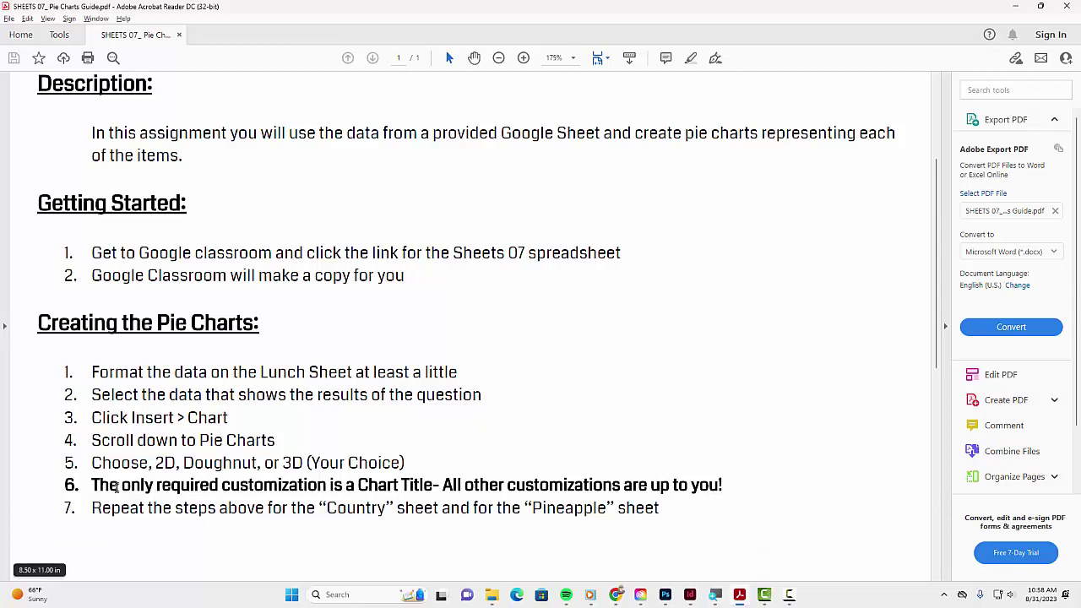
{"action": "left_click_drag", "start_coordinate": [121, 487], "coordinate": [325, 490]}
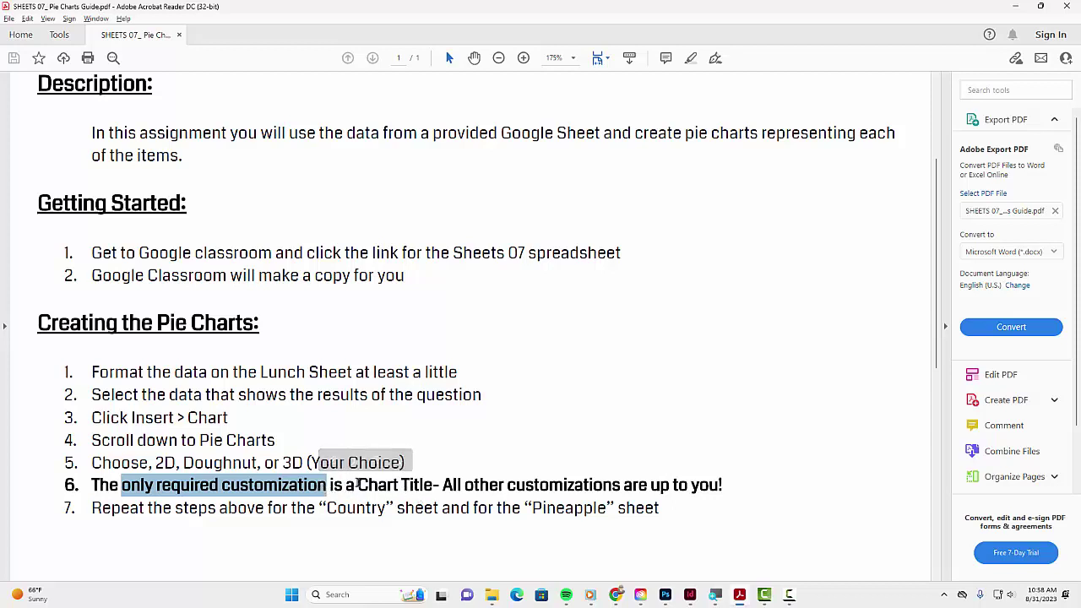
{"action": "left_click_drag", "start_coordinate": [358, 486], "coordinate": [435, 484]}
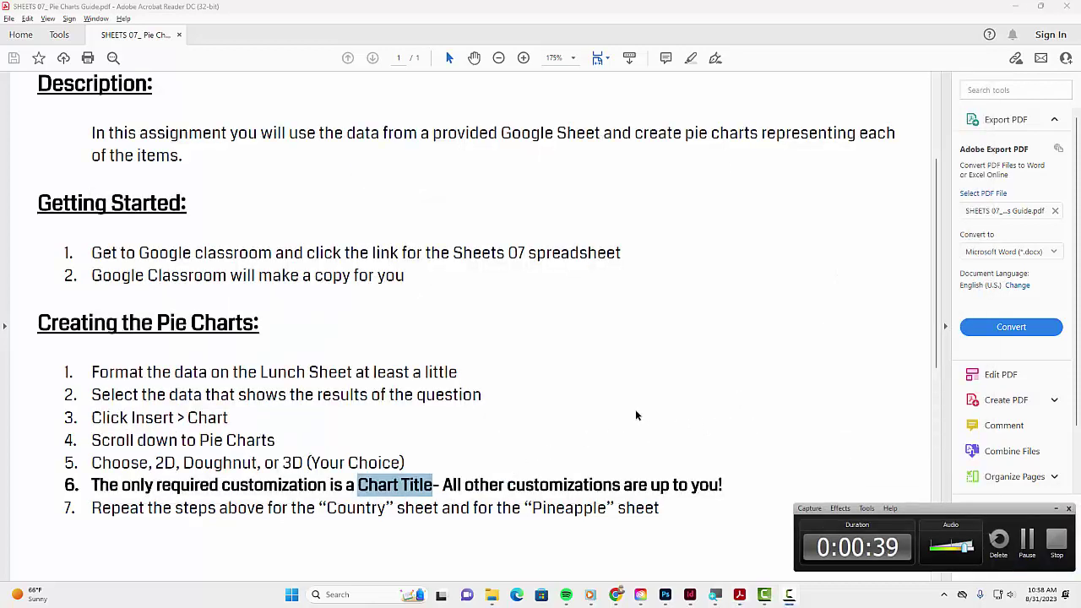
Return to Google Classroom in the browser and open the Sheets 07 - Opinion Poll spreadsheet attached to Thursday's assignment.
{"action": "key", "text": "alt+Tab"}
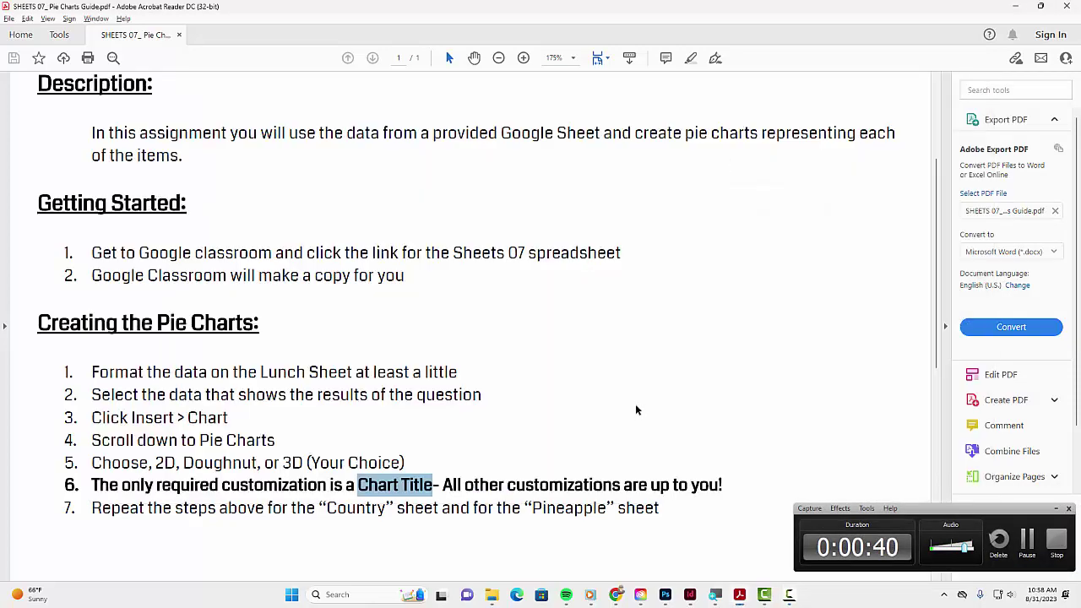
{"action": "key", "text": "alt+Tab"}
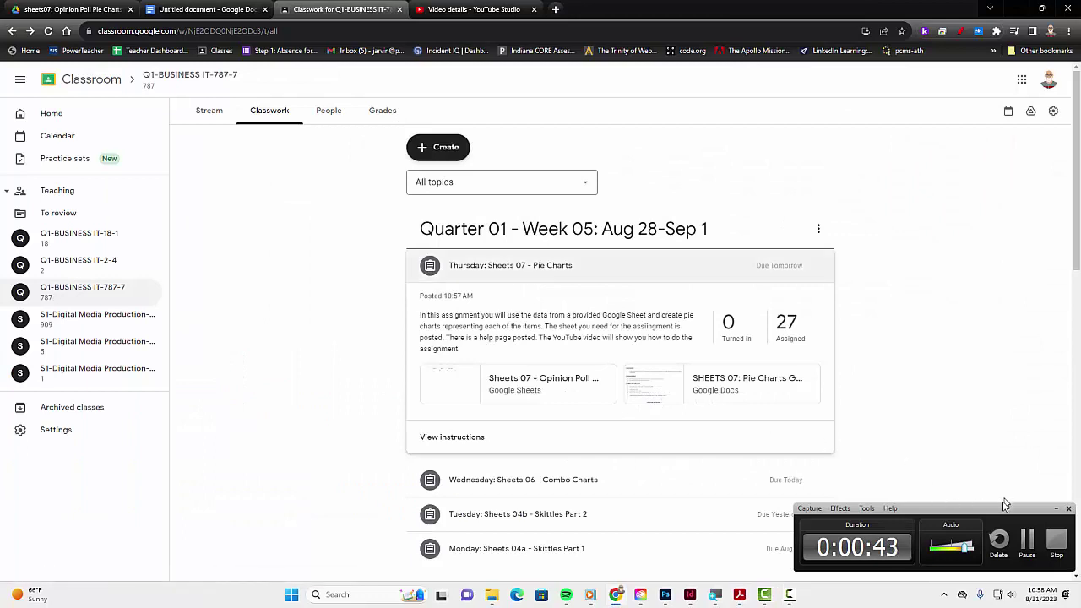
{"action": "left_click", "coordinate": [1055, 508]}
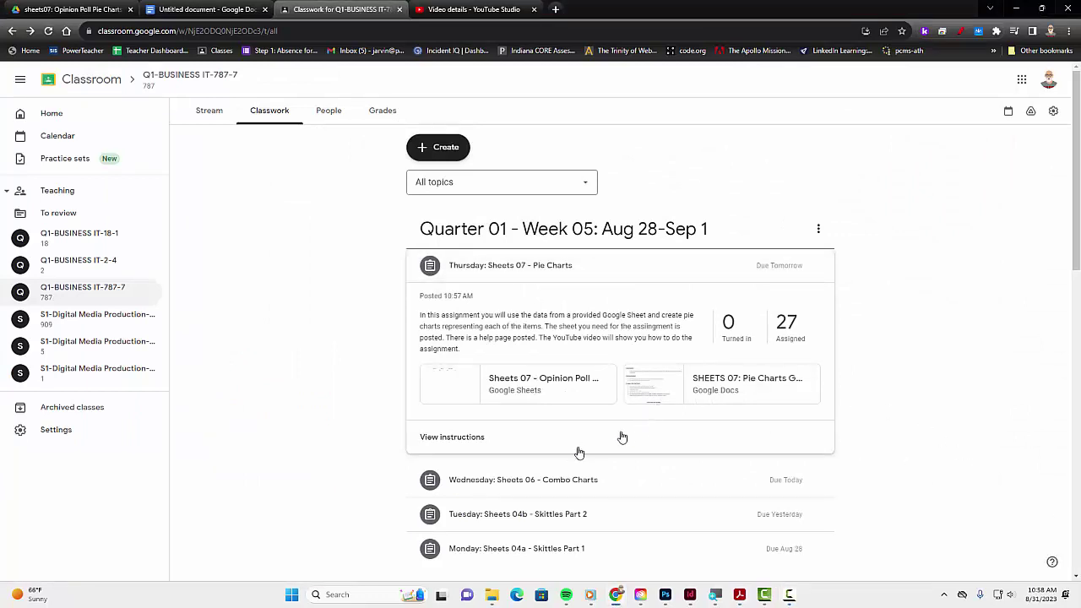
{"action": "left_click", "coordinate": [507, 398]}
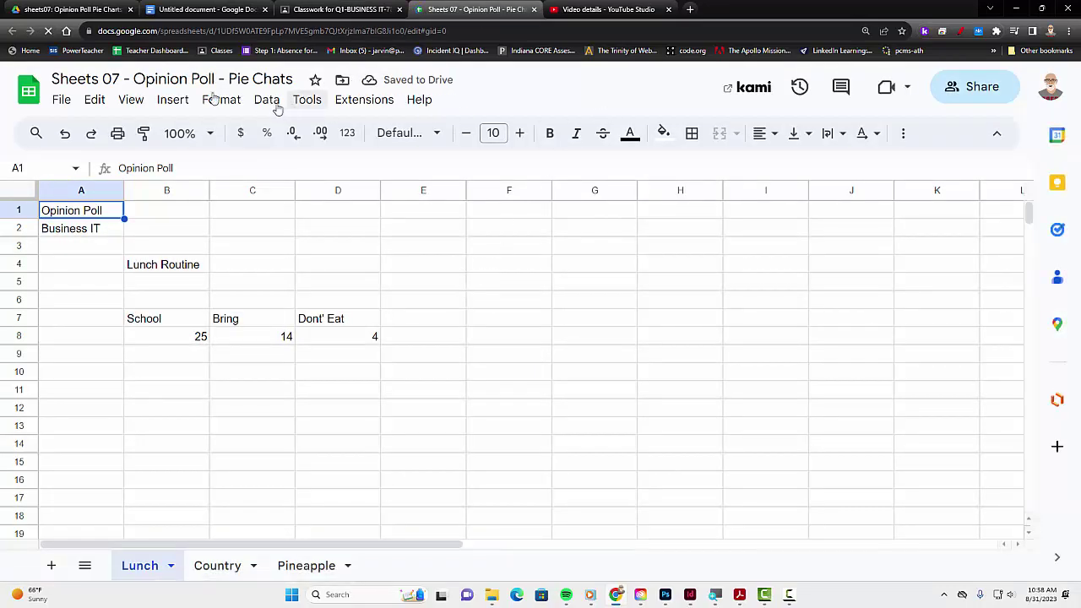
Make a copy of the Opinion Poll spreadsheet under the default name and close the original.
{"action": "left_click", "coordinate": [63, 101]}
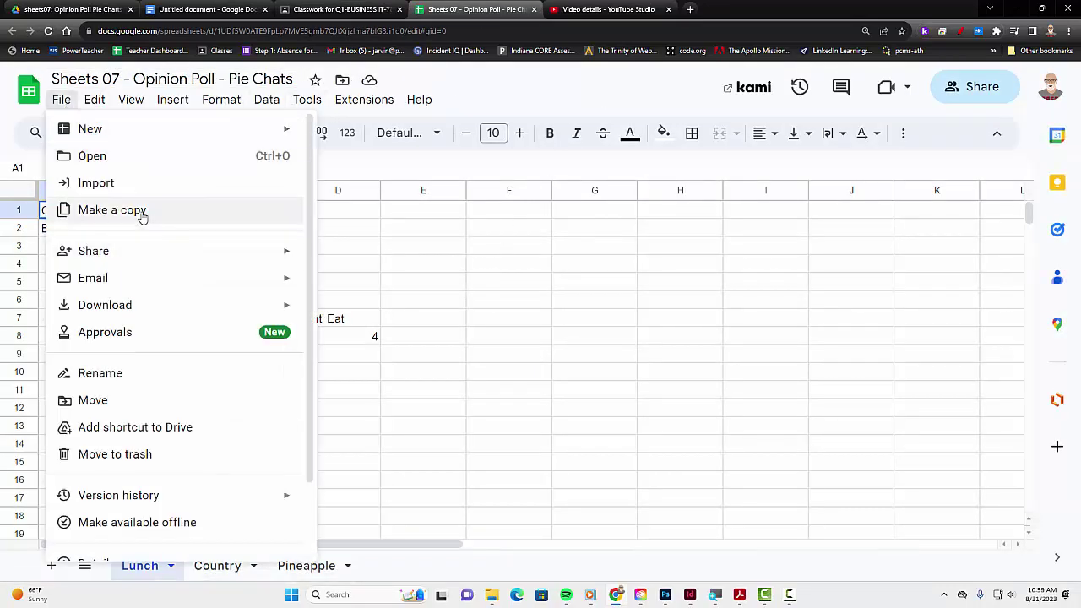
{"action": "left_click", "coordinate": [112, 211]}
{"action": "left_click", "coordinate": [631, 453]}
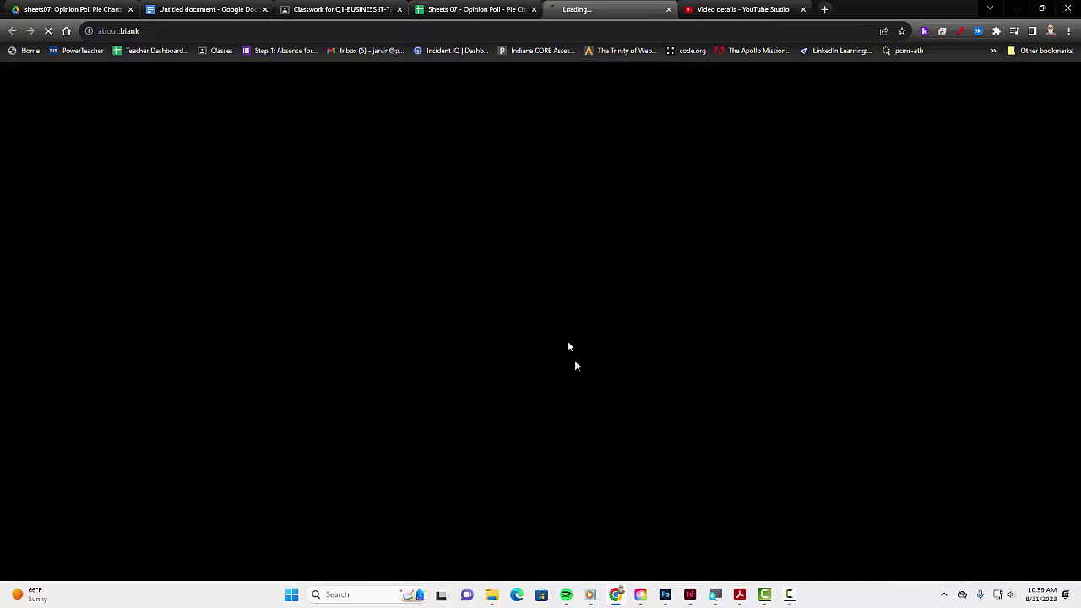
{"action": "left_click", "coordinate": [507, 15]}
{"action": "left_click", "coordinate": [533, 9]}
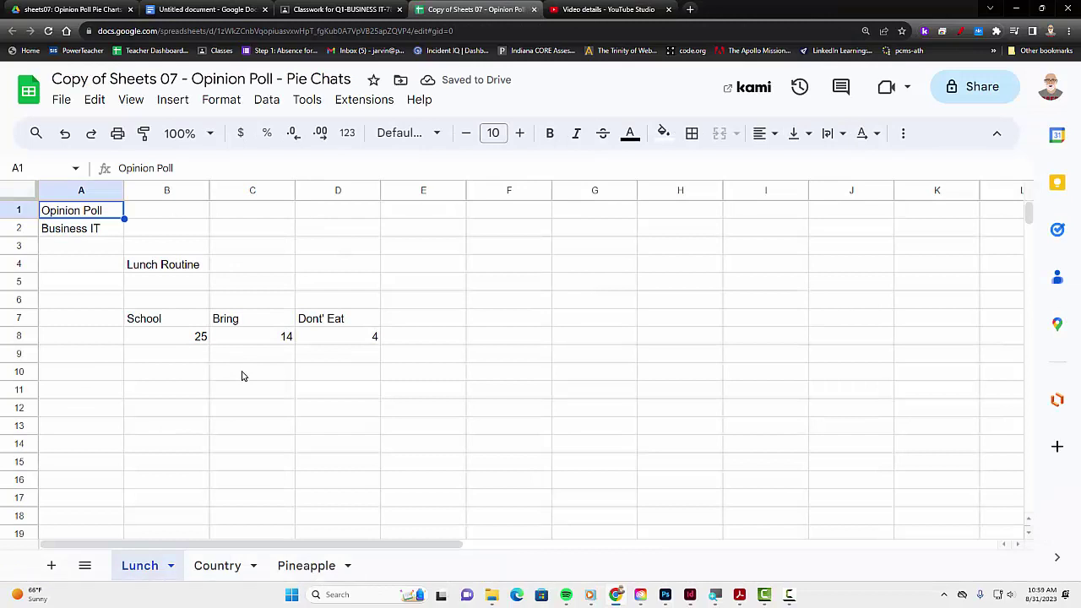
Review the Lunch sheet's School, Bring and Dont' Eat categories and the poll result for each.
{"action": "key", "text": "ctrl+plus"}
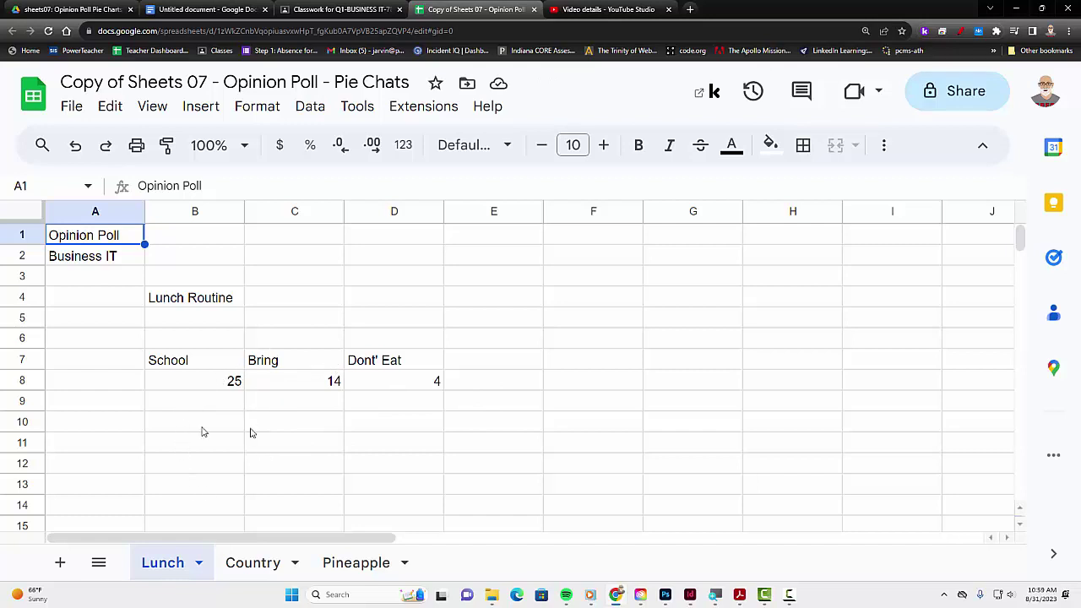
{"action": "left_click", "coordinate": [186, 363]}
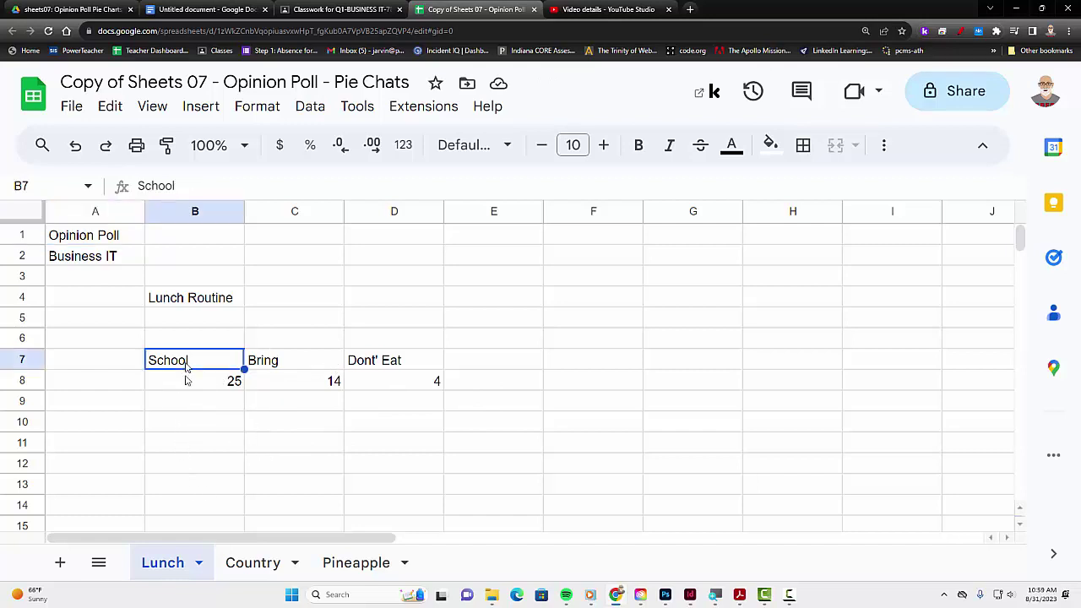
{"action": "left_click", "coordinate": [310, 364]}
{"action": "left_click", "coordinate": [399, 364]}
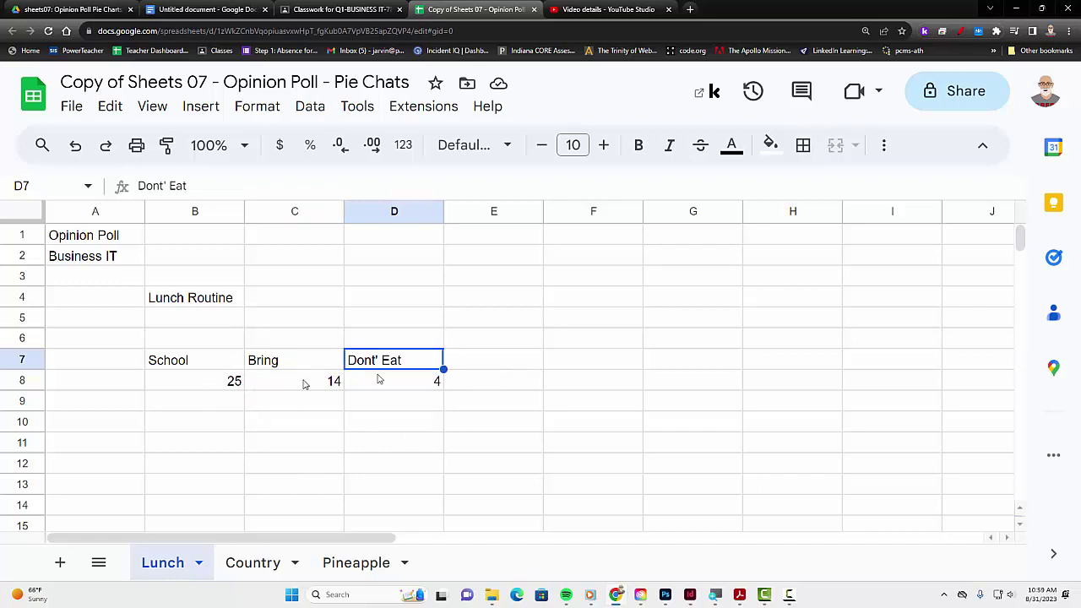
{"action": "left_click", "coordinate": [207, 384]}
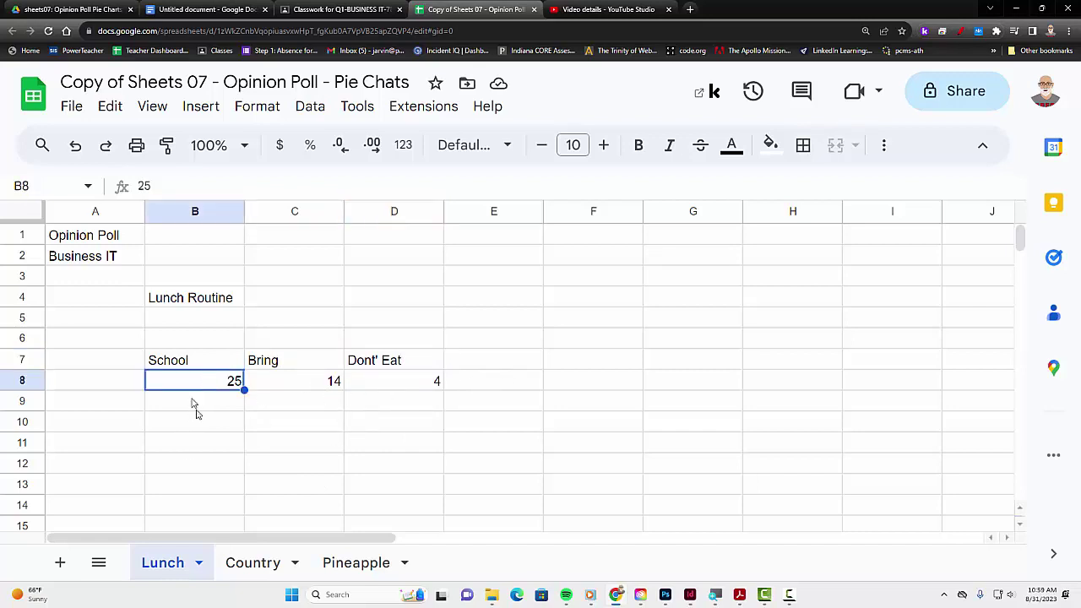
{"action": "left_click", "coordinate": [293, 386]}
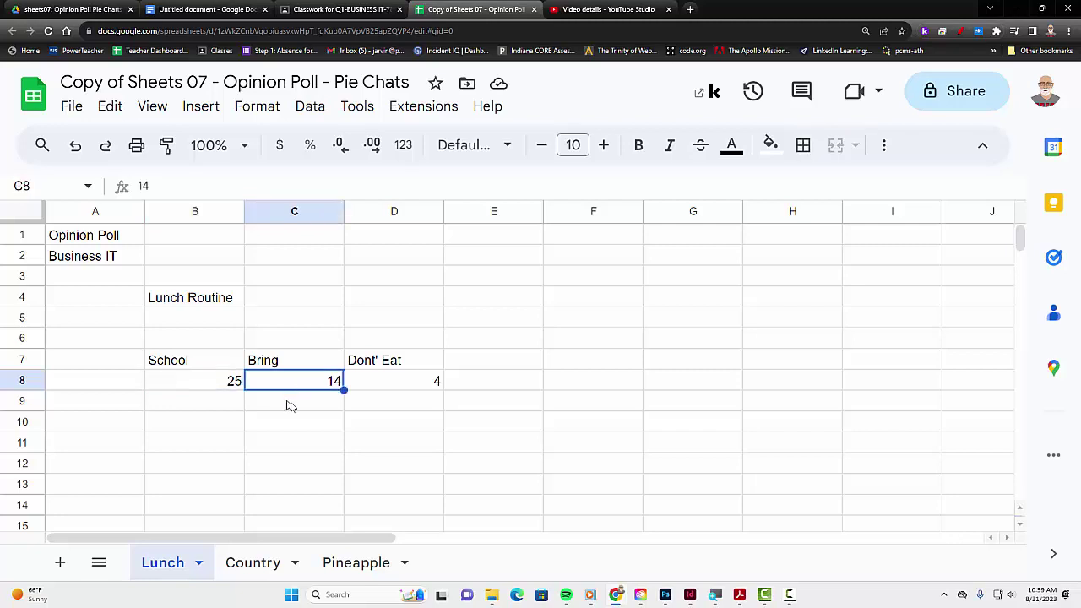
{"action": "left_click", "coordinate": [394, 386]}
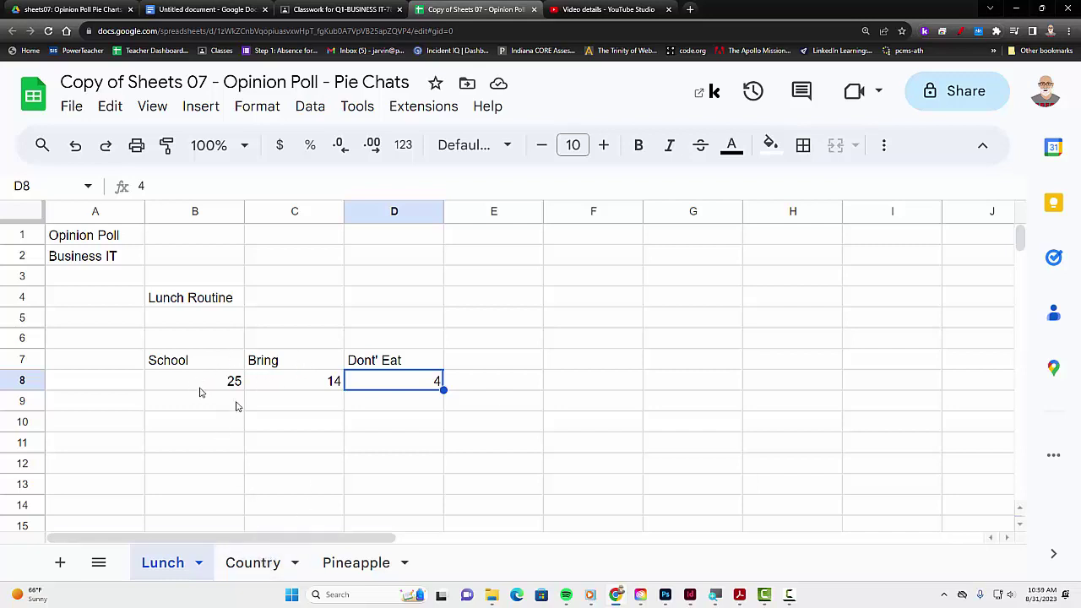
Review the country music poll result for each opinion category on the Country sheet.
{"action": "left_click", "coordinate": [254, 567]}
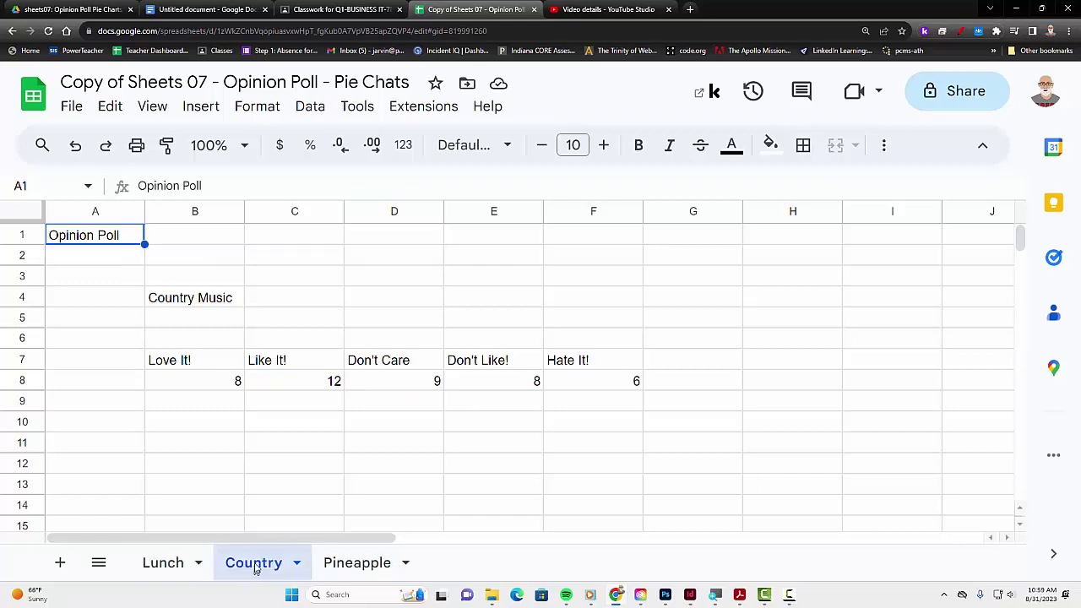
{"action": "left_click", "coordinate": [222, 386]}
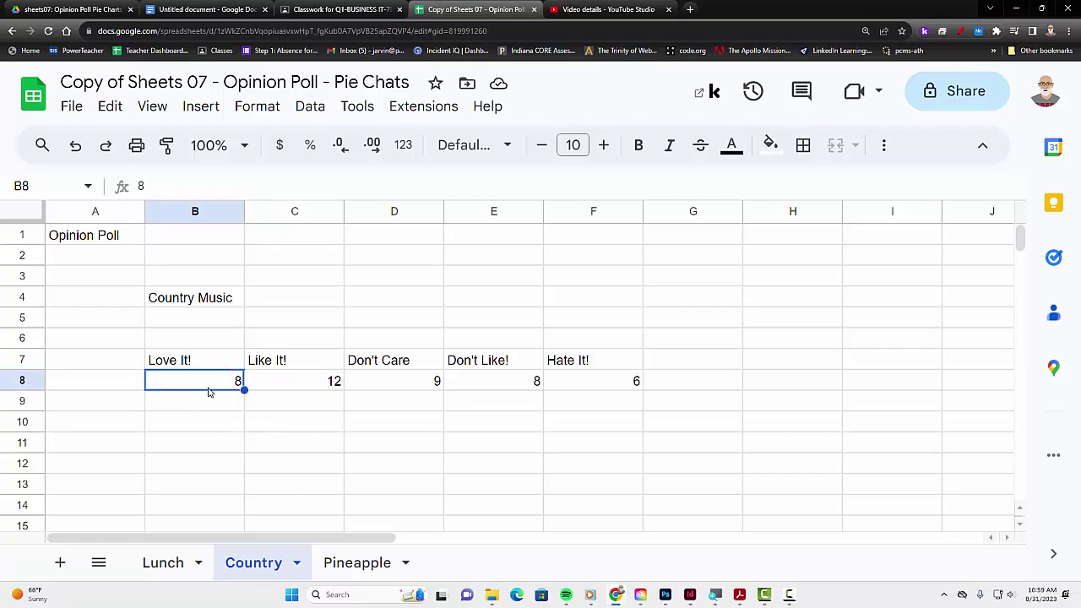
{"action": "left_click", "coordinate": [291, 386]}
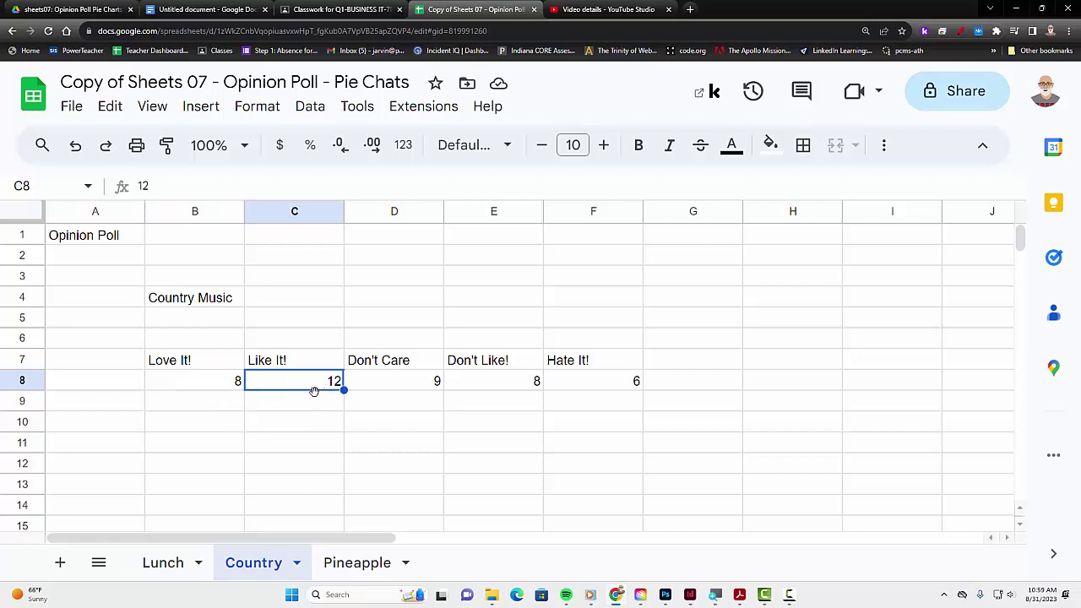
{"action": "left_click", "coordinate": [392, 387]}
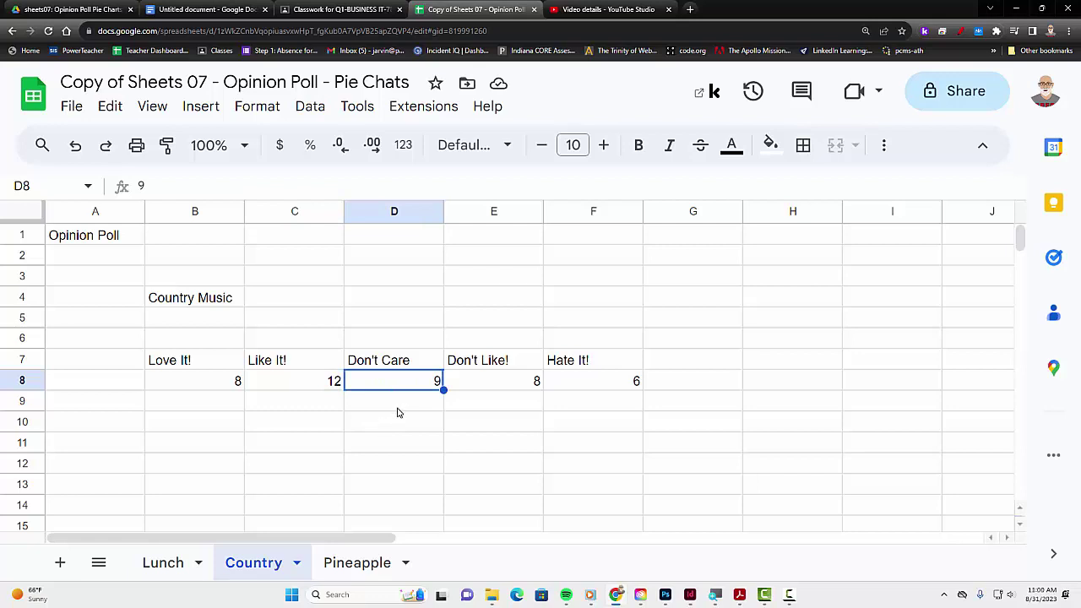
{"action": "left_click", "coordinate": [494, 389]}
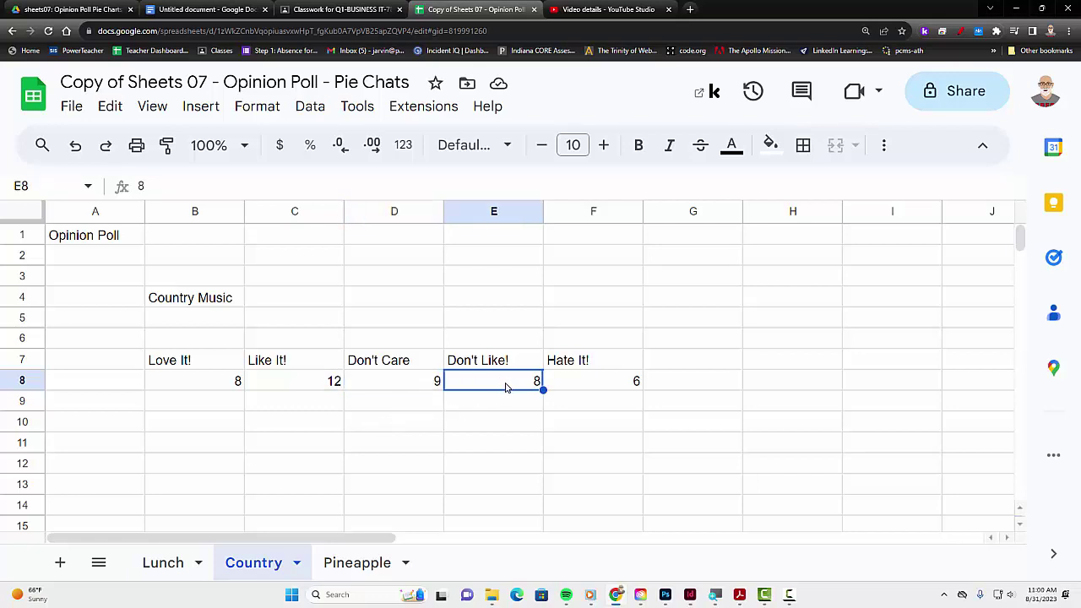
{"action": "left_click", "coordinate": [595, 386]}
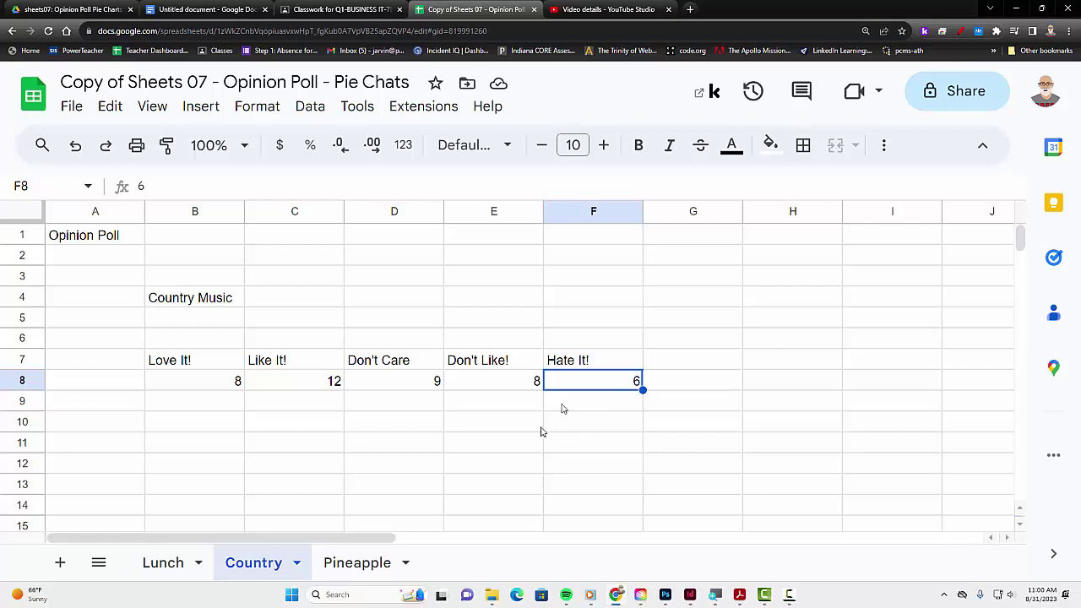
Correct the third answer on the Pineapple sheet by entering 11 in D8 and the heading Meh in D7.
{"action": "left_click", "coordinate": [330, 563]}
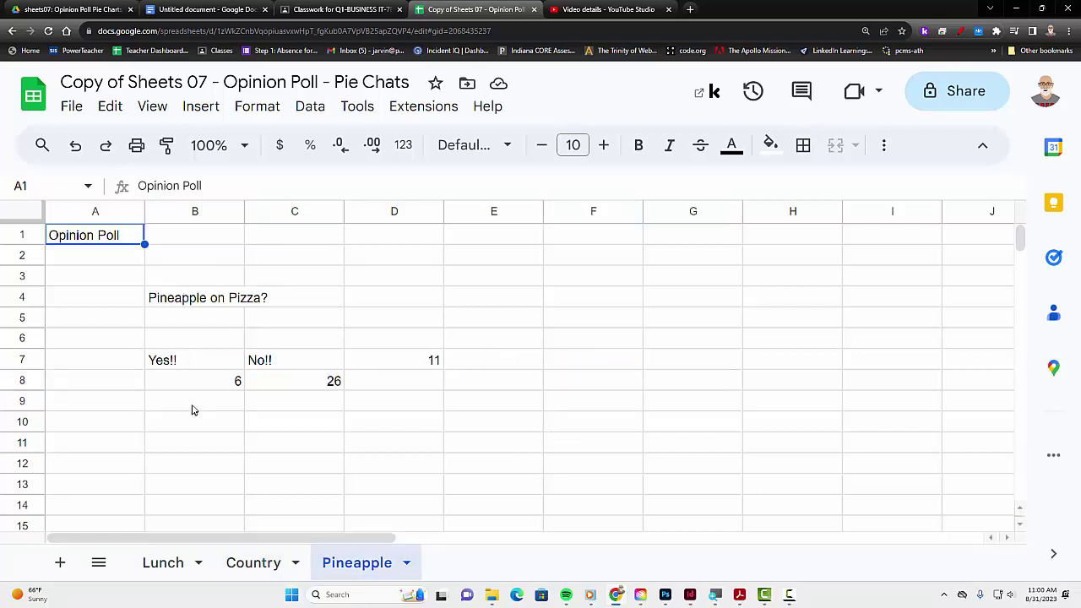
{"action": "left_click", "coordinate": [397, 387]}
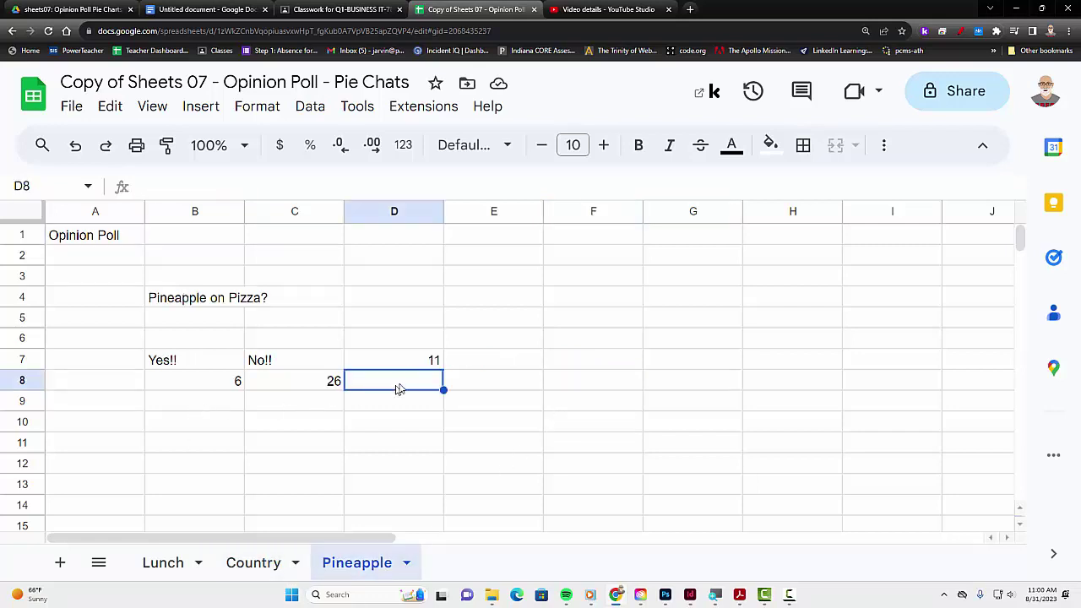
{"action": "type", "text": "11"}
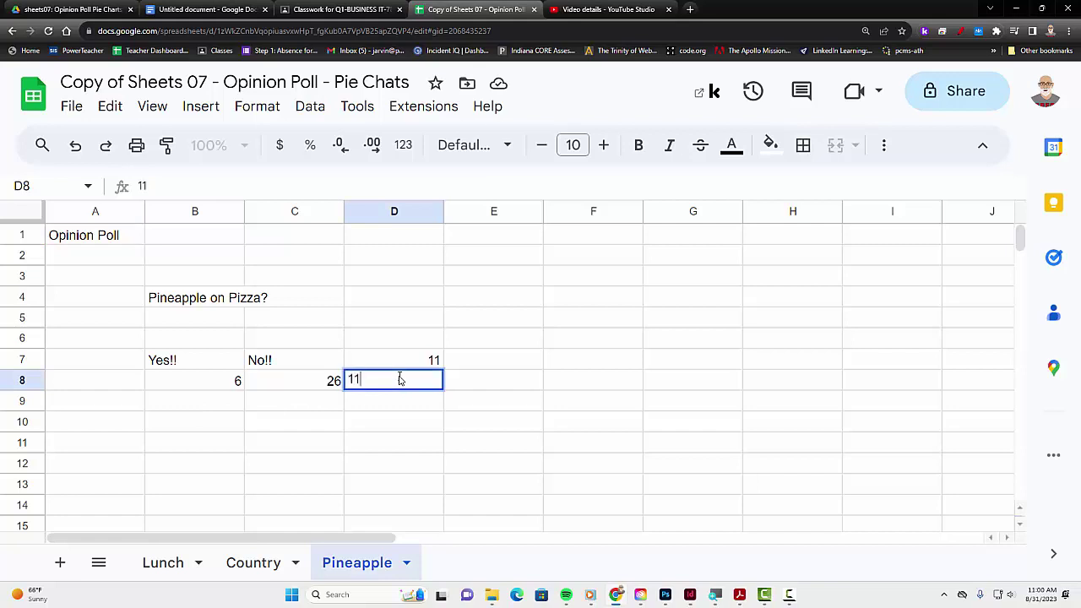
{"action": "key", "text": "Up"}
{"action": "type", "text": "Meh"}
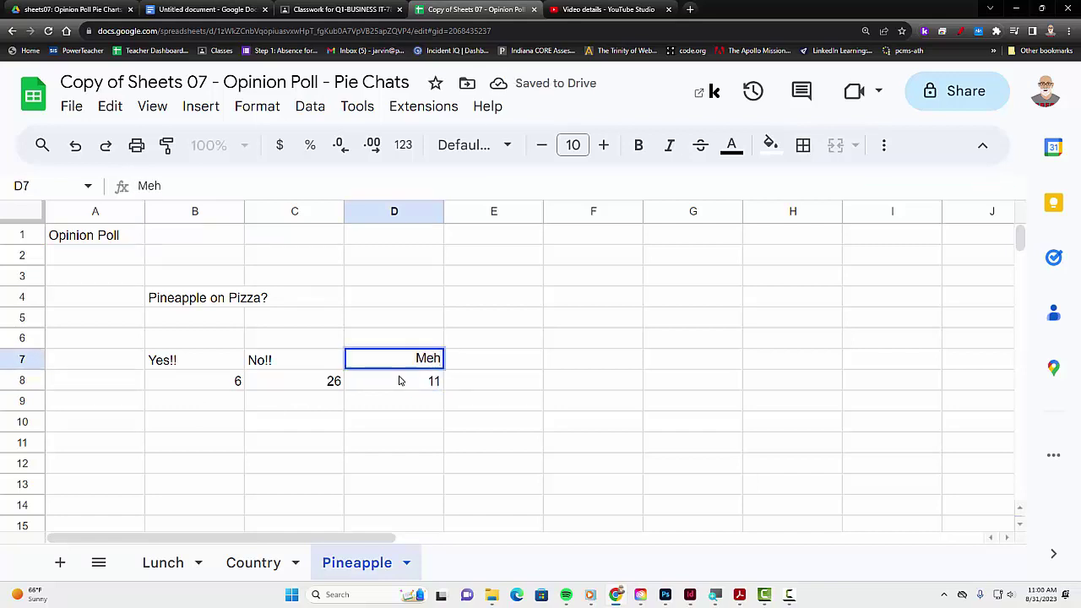
{"action": "key", "text": "Return"}
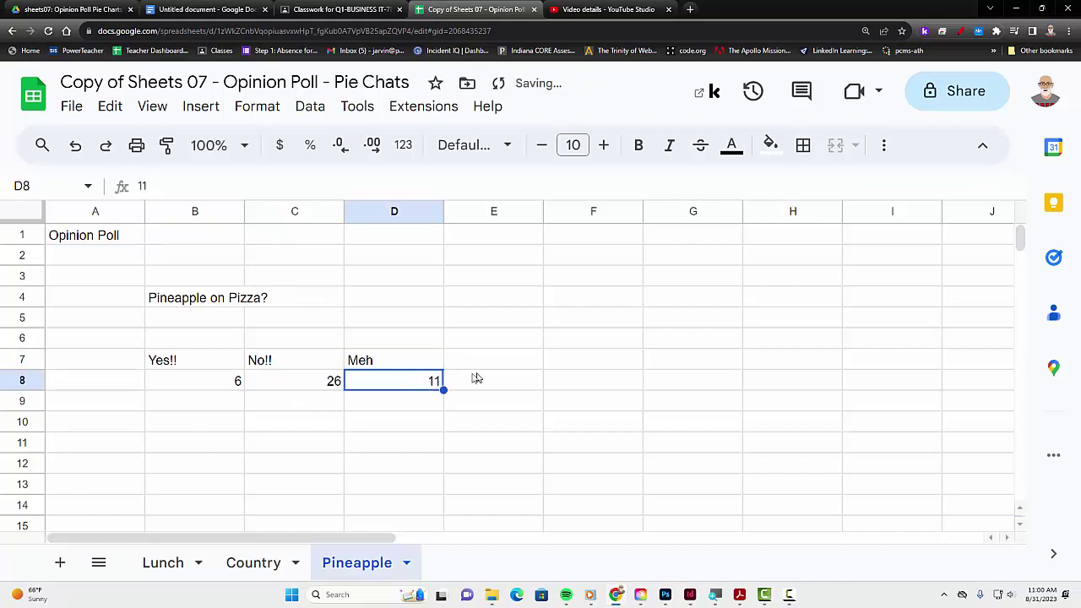
Review the Yes, No and Meh poll results on the Pineapple sheet.
{"action": "left_click", "coordinate": [208, 383]}
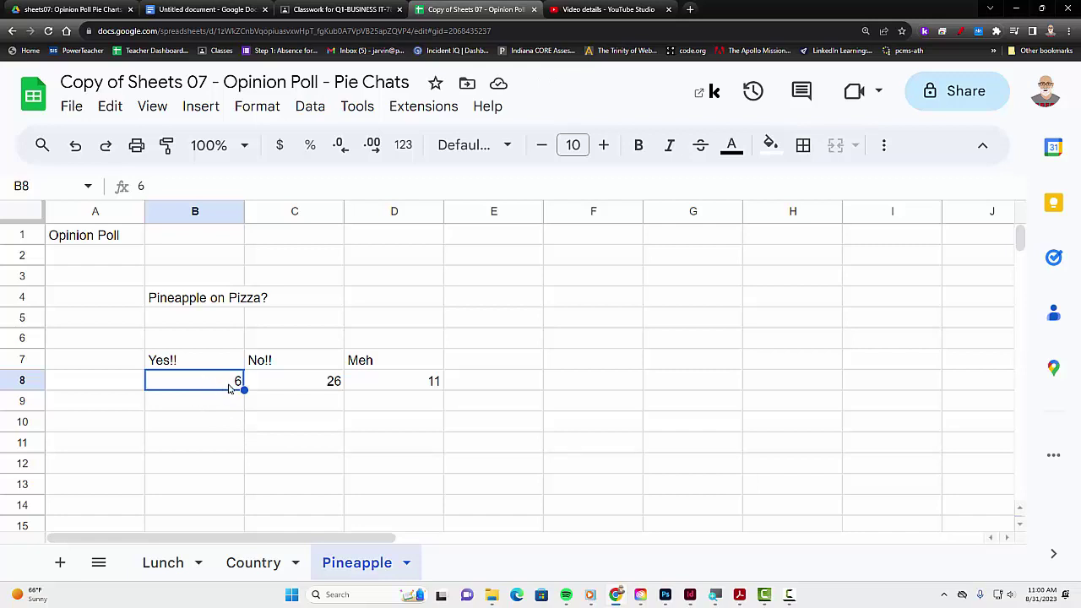
{"action": "left_click", "coordinate": [311, 387]}
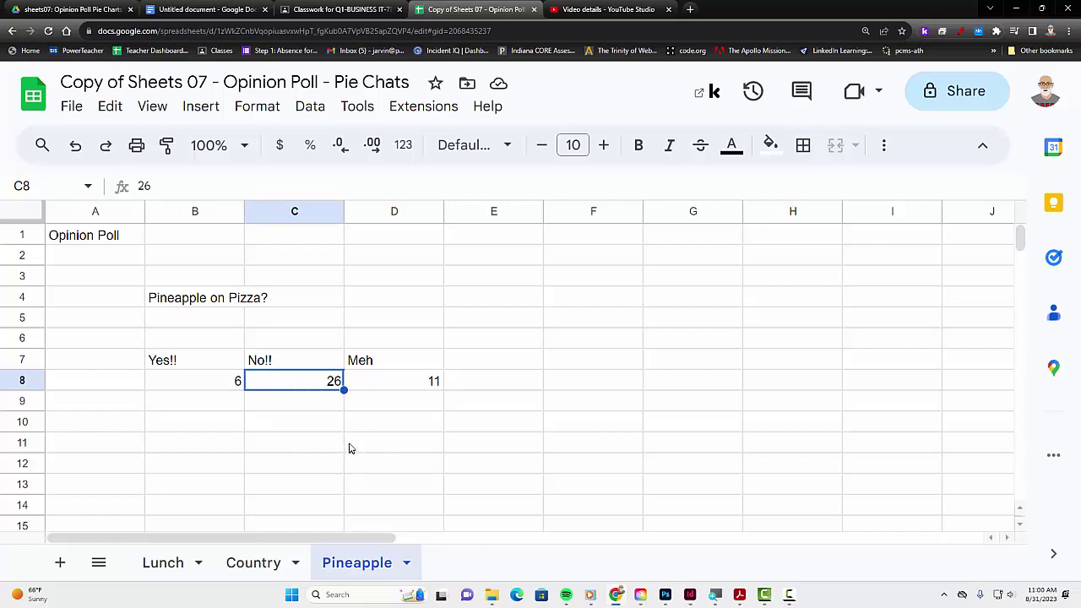
{"action": "left_click", "coordinate": [405, 366]}
{"action": "left_click", "coordinate": [424, 387]}
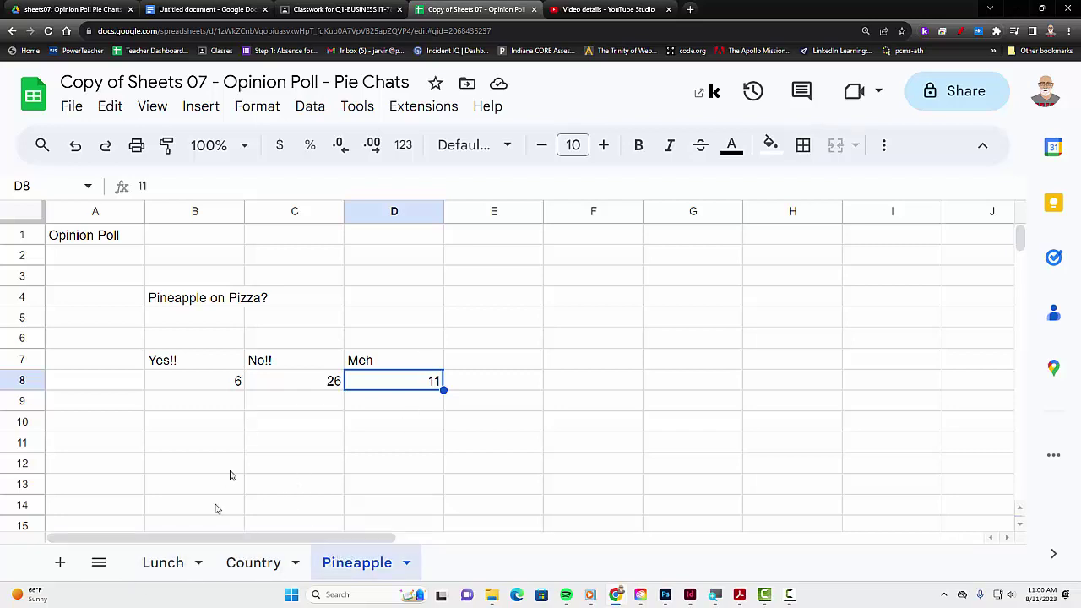
Set the Lunch sheet's poll data in B7:D8 to the Coda font and center it horizontally.
{"action": "left_click", "coordinate": [173, 572]}
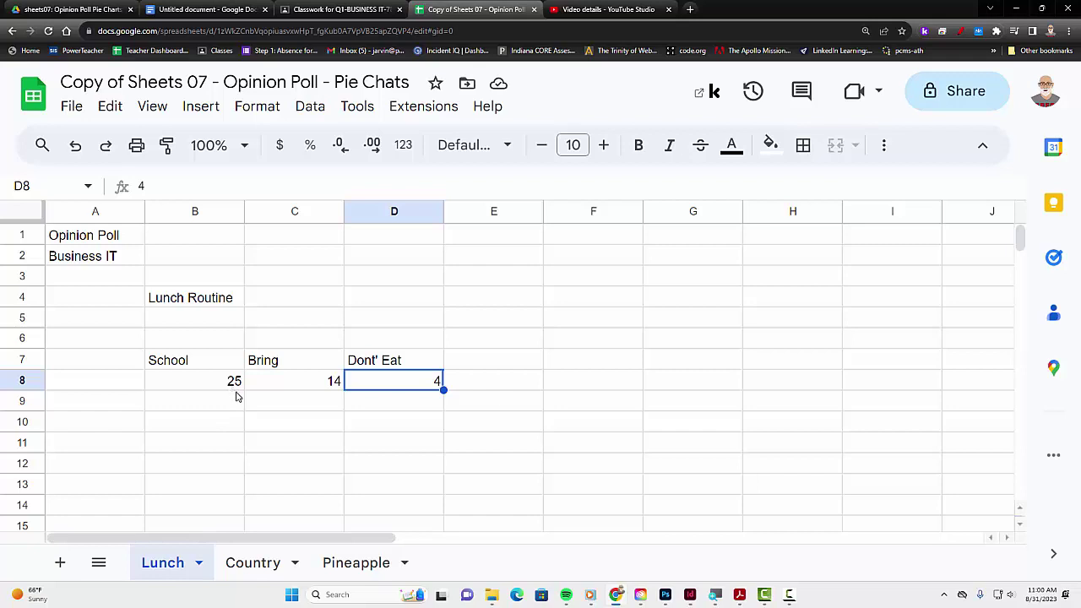
{"action": "left_click_drag", "start_coordinate": [225, 363], "coordinate": [364, 381]}
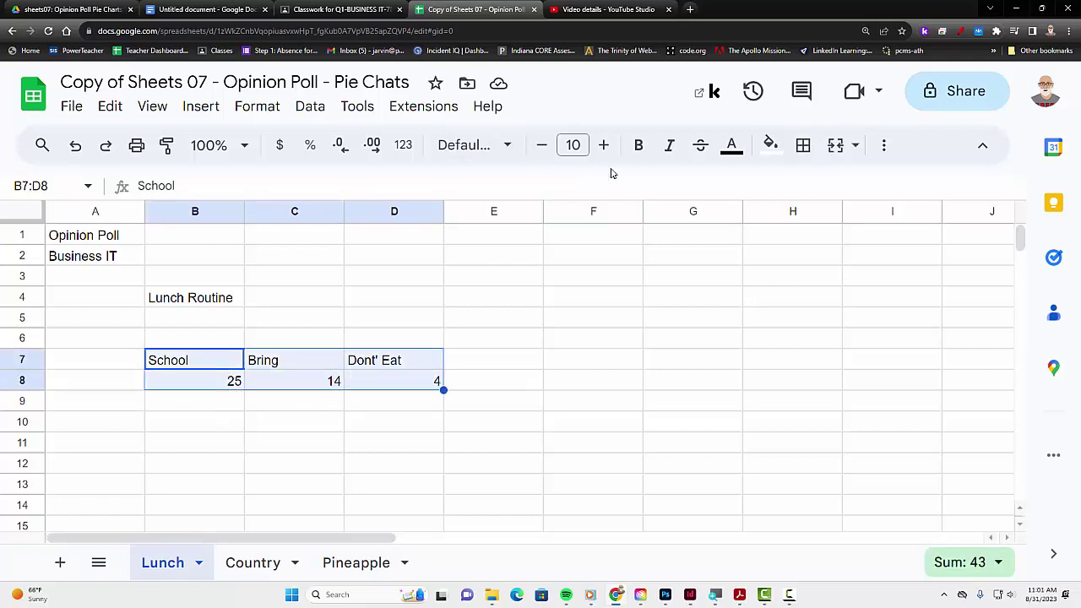
{"action": "left_click", "coordinate": [477, 147]}
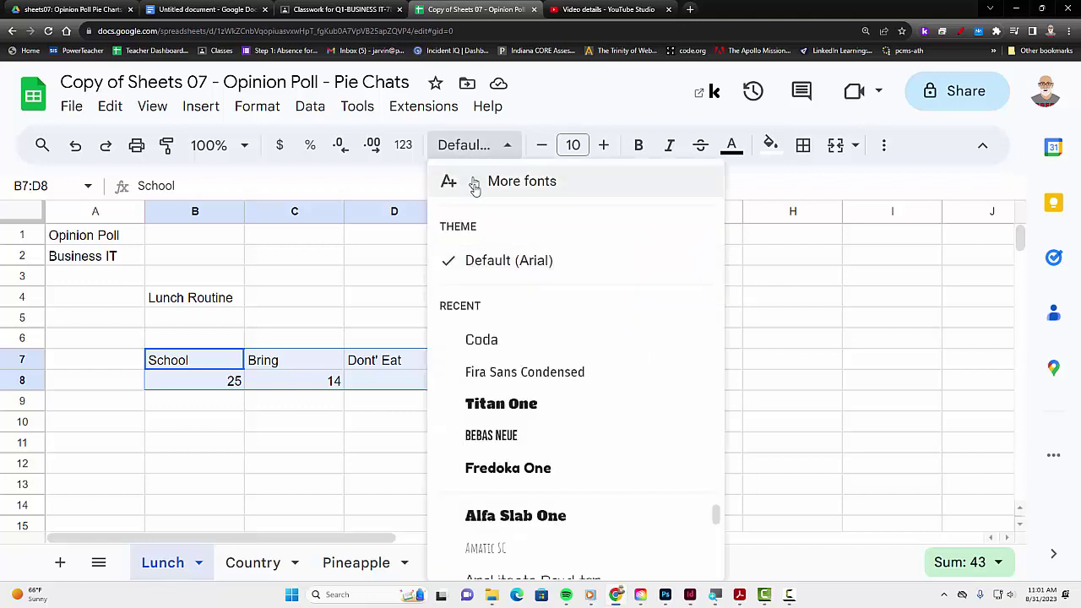
{"action": "left_click", "coordinate": [480, 340]}
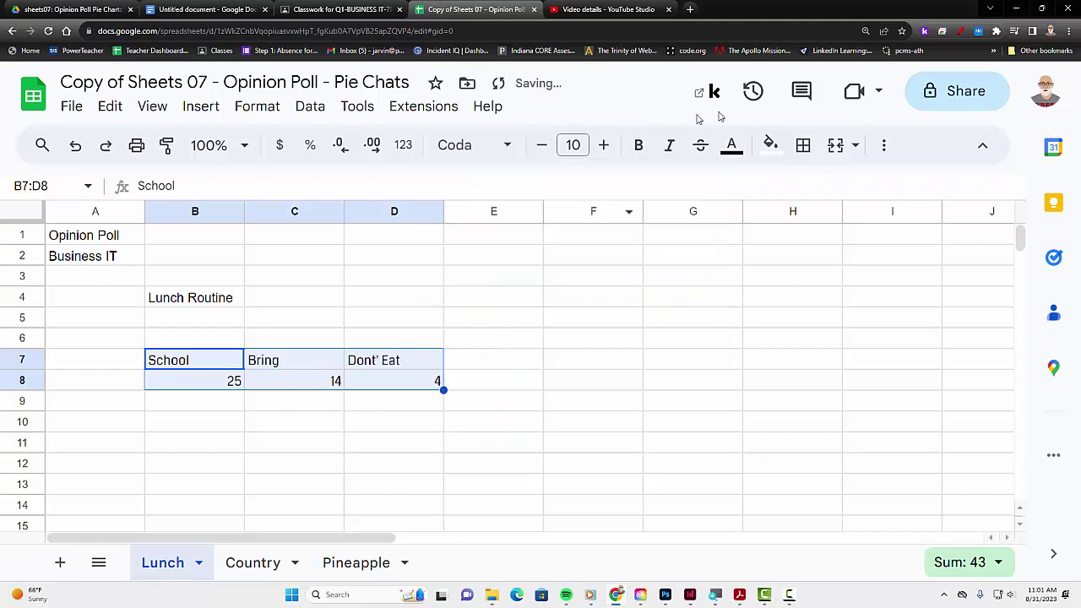
{"action": "left_click", "coordinate": [884, 155]}
{"action": "left_click", "coordinate": [561, 184]}
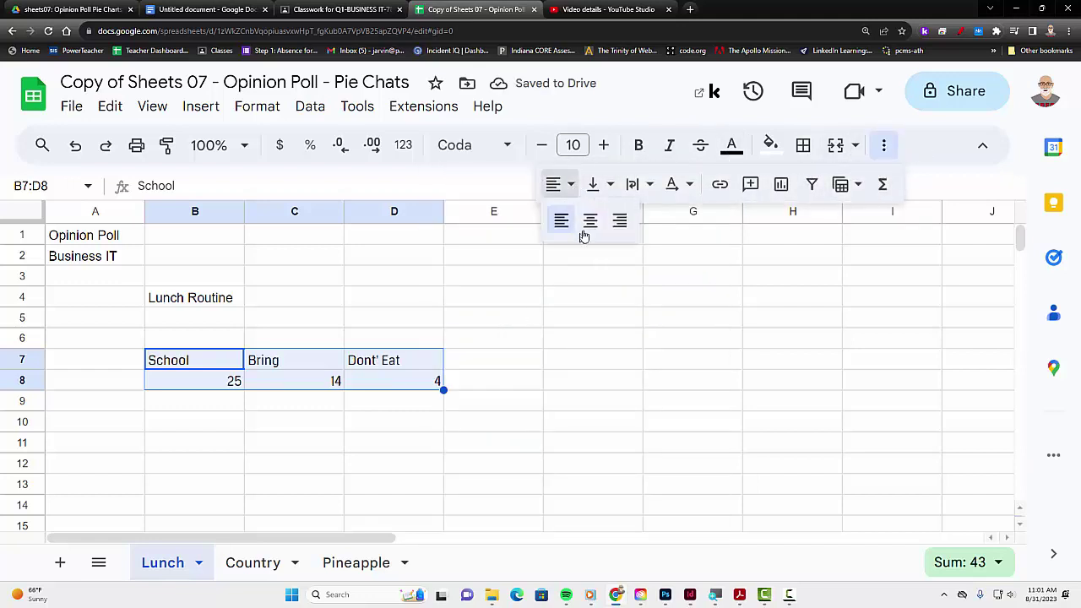
{"action": "left_click", "coordinate": [587, 221]}
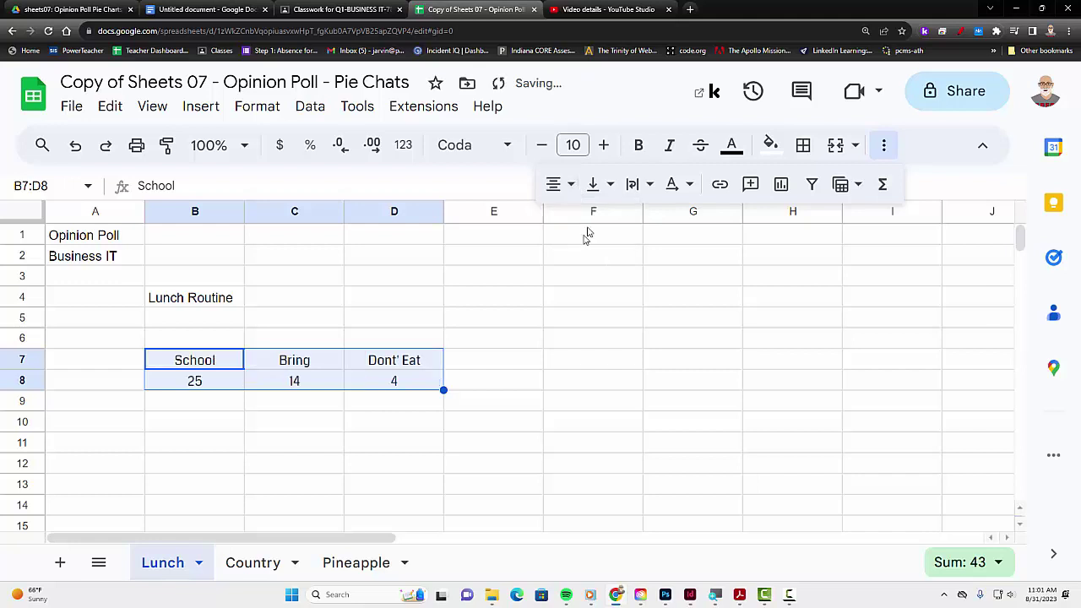
Add all borders to the Lunch poll data in B7:D8 and set its font size to 12.
{"action": "left_click", "coordinate": [803, 146]}
{"action": "left_click", "coordinate": [813, 186]}
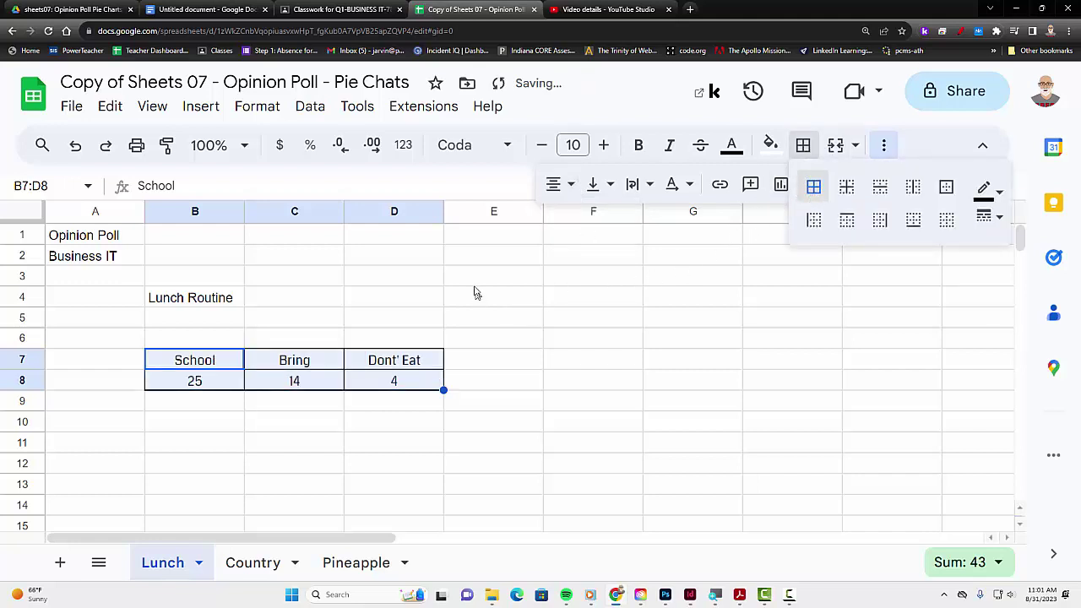
{"action": "left_click", "coordinate": [604, 145]}
{"action": "left_click", "coordinate": [604, 146]}
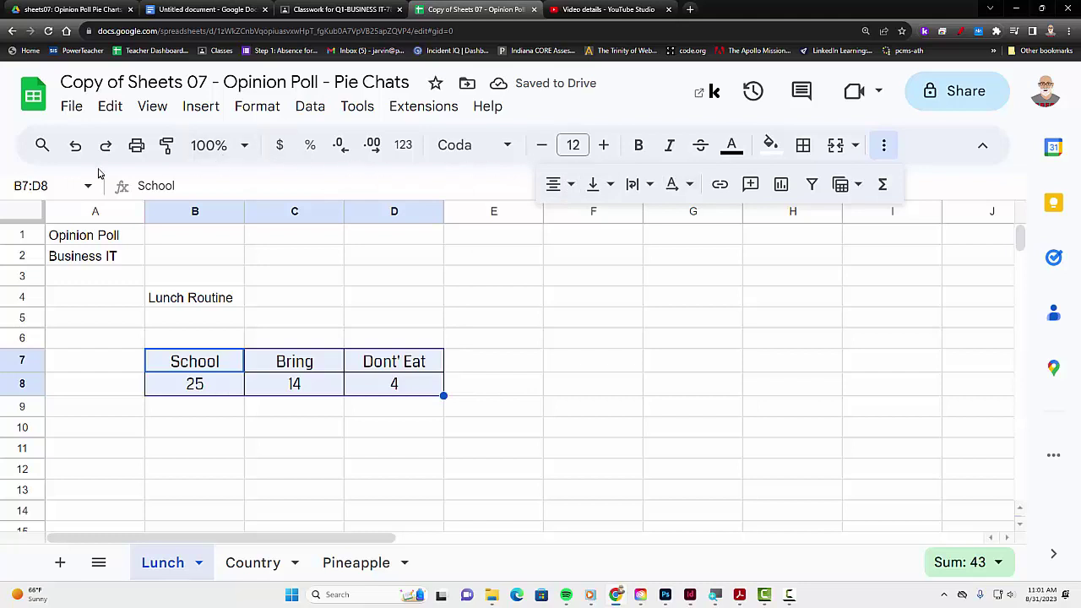
Fill the Lunch poll data cells B7:D8 with light yellow and deselect the range.
{"action": "left_click", "coordinate": [770, 145]}
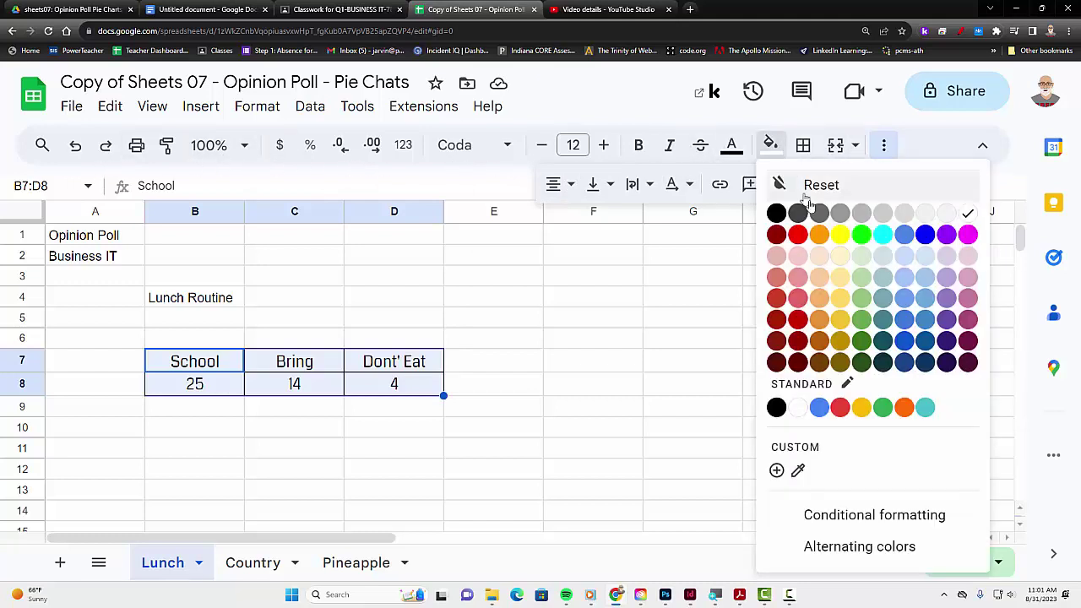
{"action": "left_click", "coordinate": [840, 256]}
{"action": "left_click", "coordinate": [513, 342]}
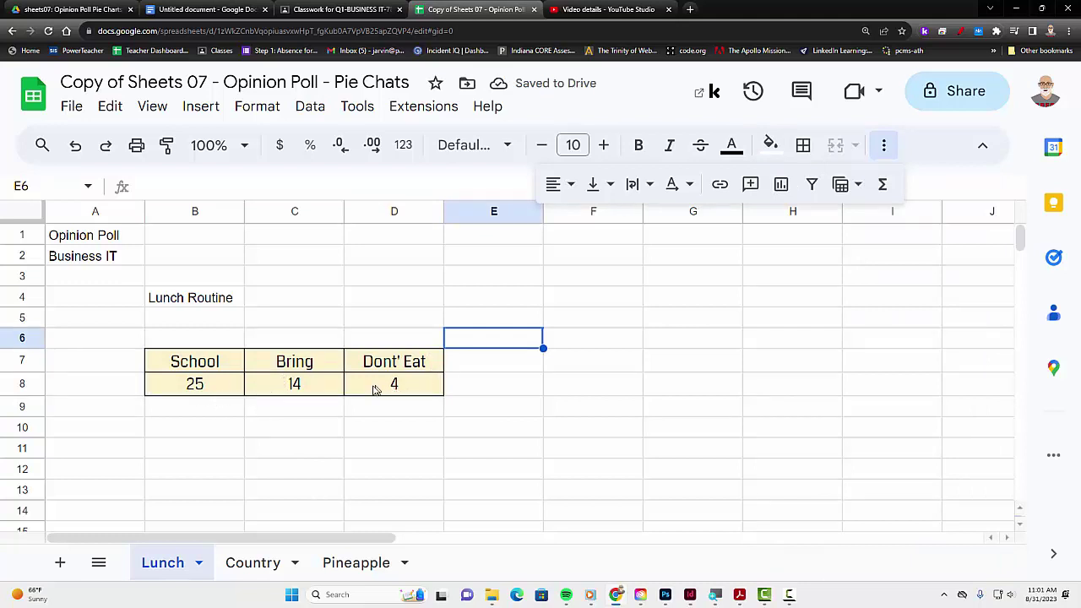
{"action": "left_click", "coordinate": [296, 459]}
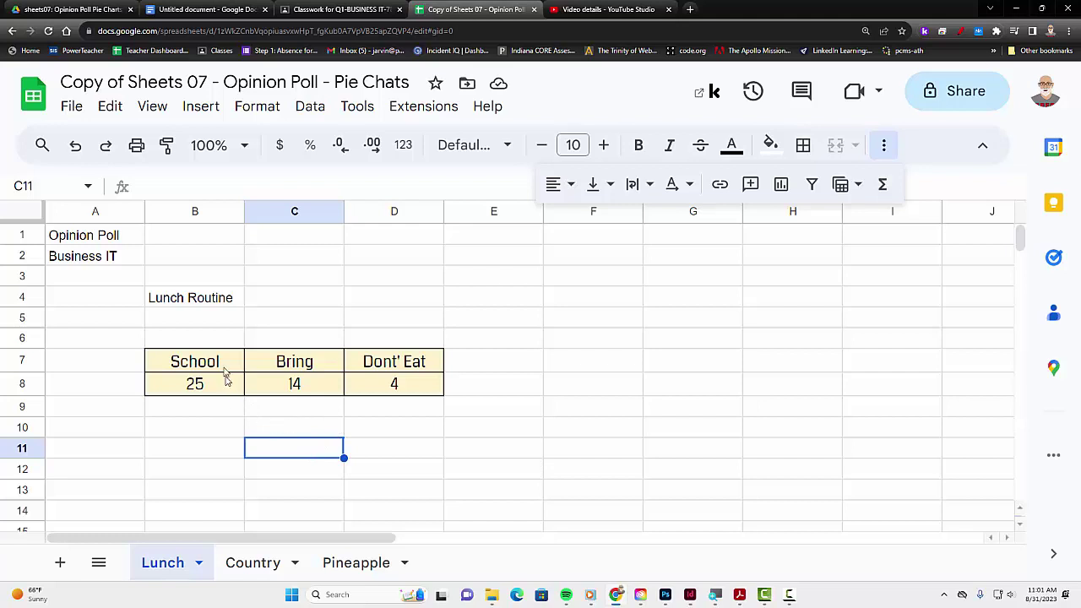
Insert a pie chart from the Lunch poll data in B7:D8 and move it away from column A.
{"action": "left_click_drag", "start_coordinate": [225, 365], "coordinate": [260, 372]}
{"action": "left_click_drag", "start_coordinate": [355, 387], "coordinate": [389, 381]}
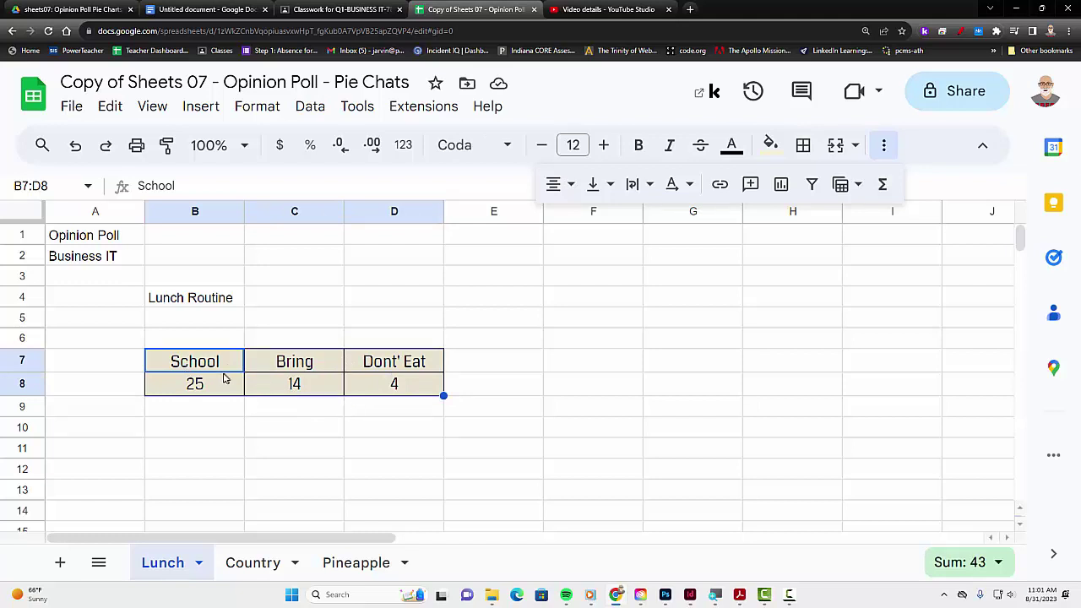
{"action": "left_click", "coordinate": [204, 110]}
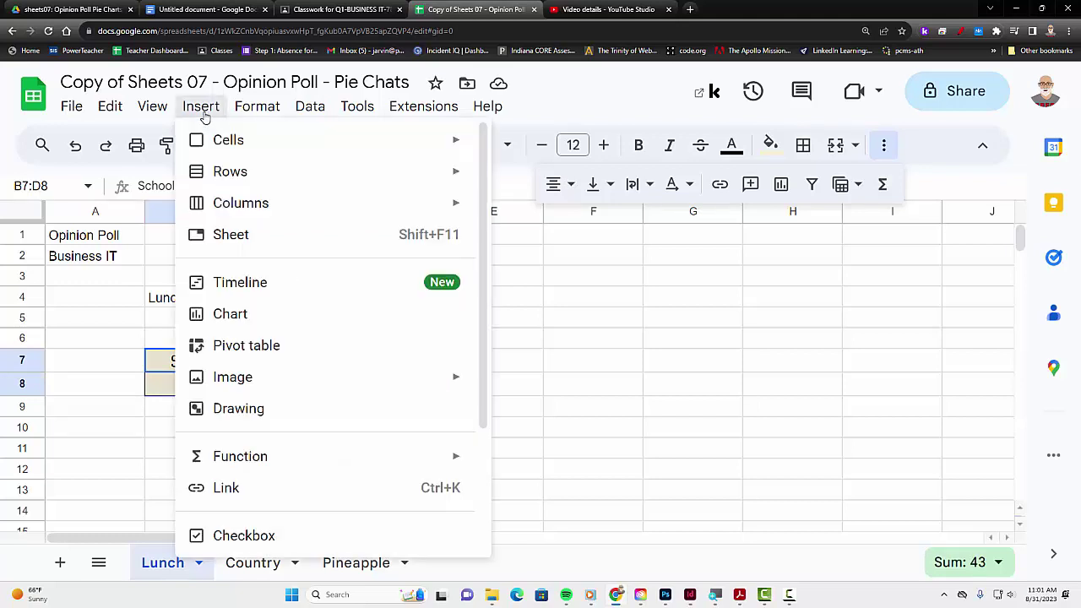
{"action": "left_click", "coordinate": [240, 316]}
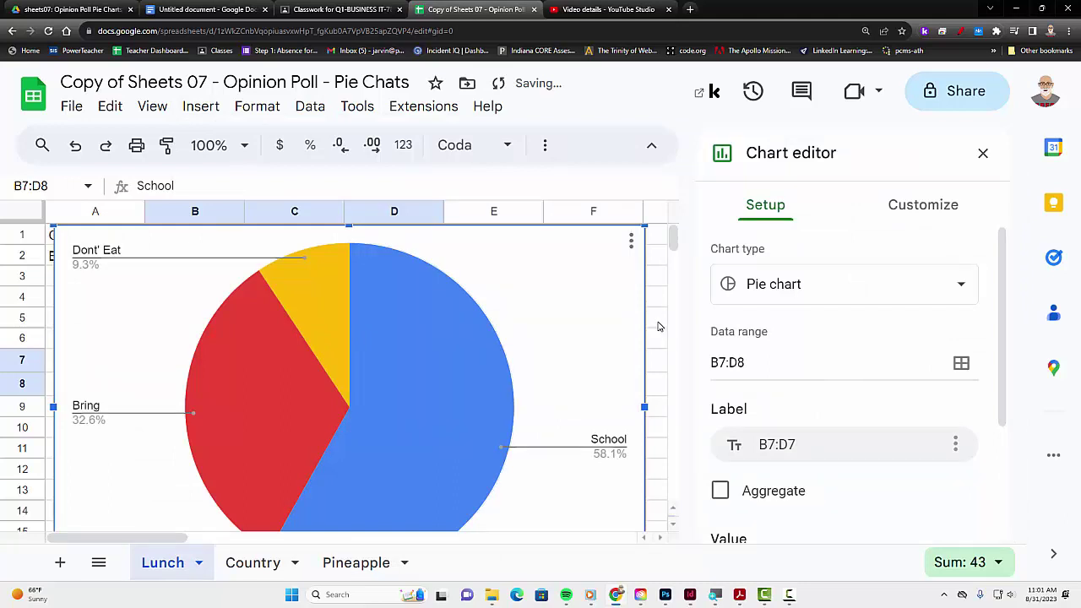
{"action": "key", "text": "ctrl+minus"}
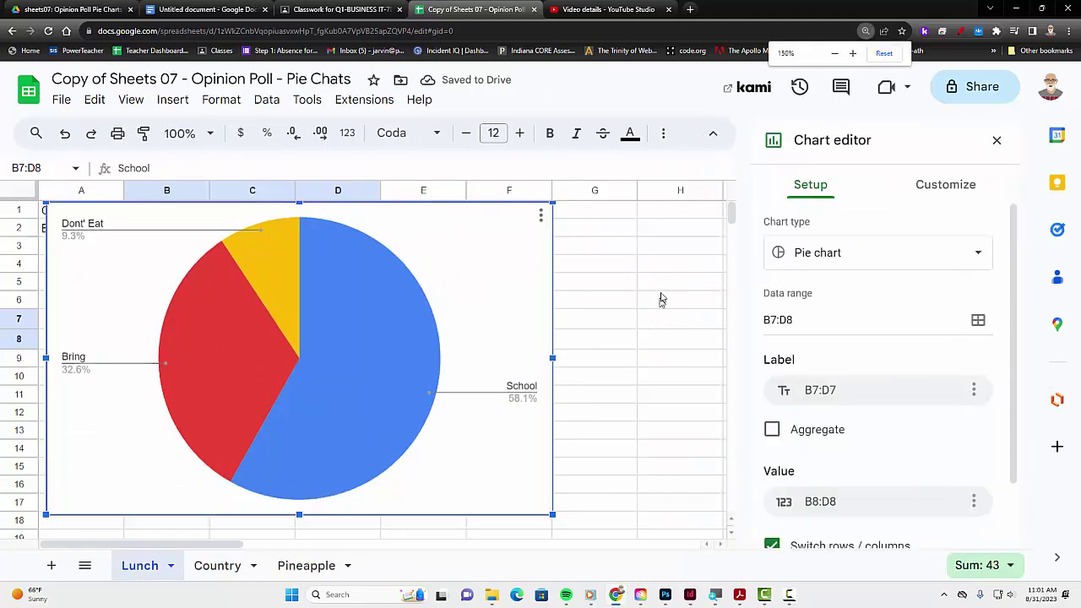
{"action": "left_click_drag", "start_coordinate": [446, 263], "coordinate": [581, 283]}
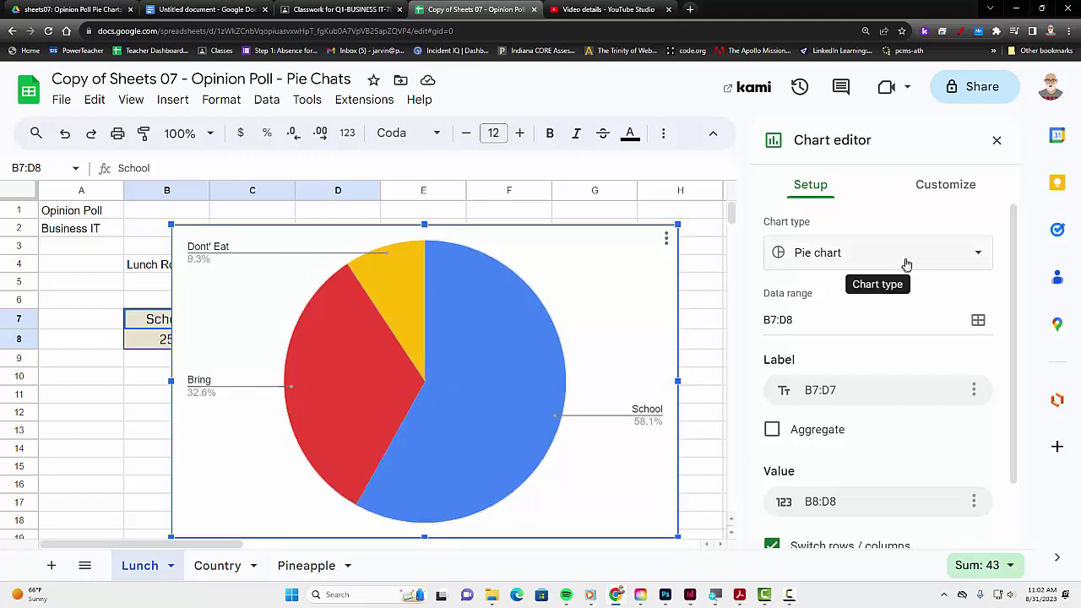
Open the chart's customization options and consult the Pie Charts Guide PDF in Adobe Acrobat Reader for the required customization, returning to the spreadsheet.
{"action": "left_click", "coordinate": [939, 186]}
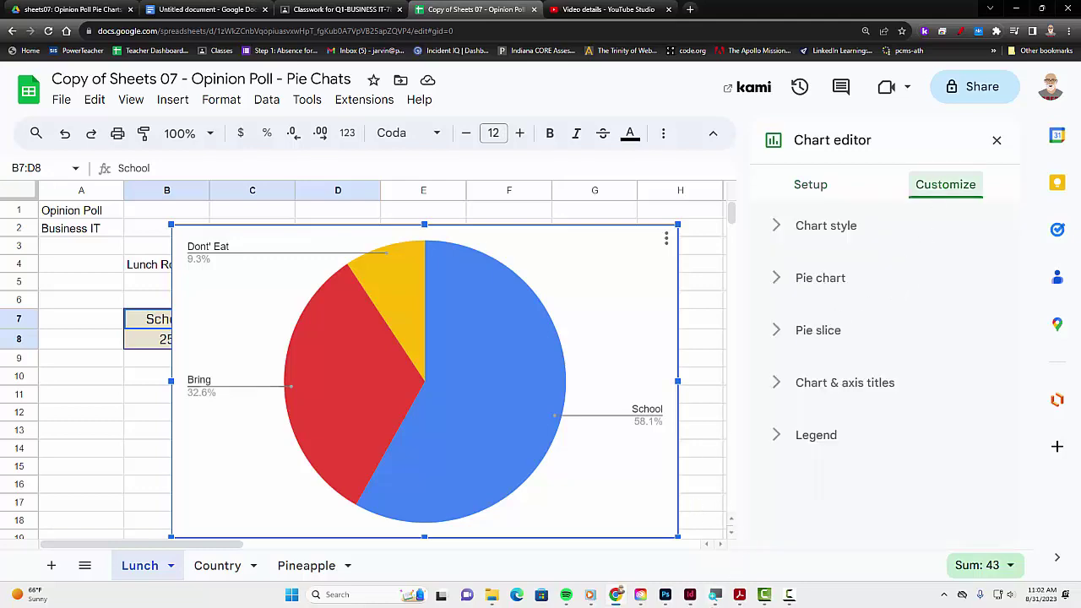
{"action": "left_click", "coordinate": [737, 595]}
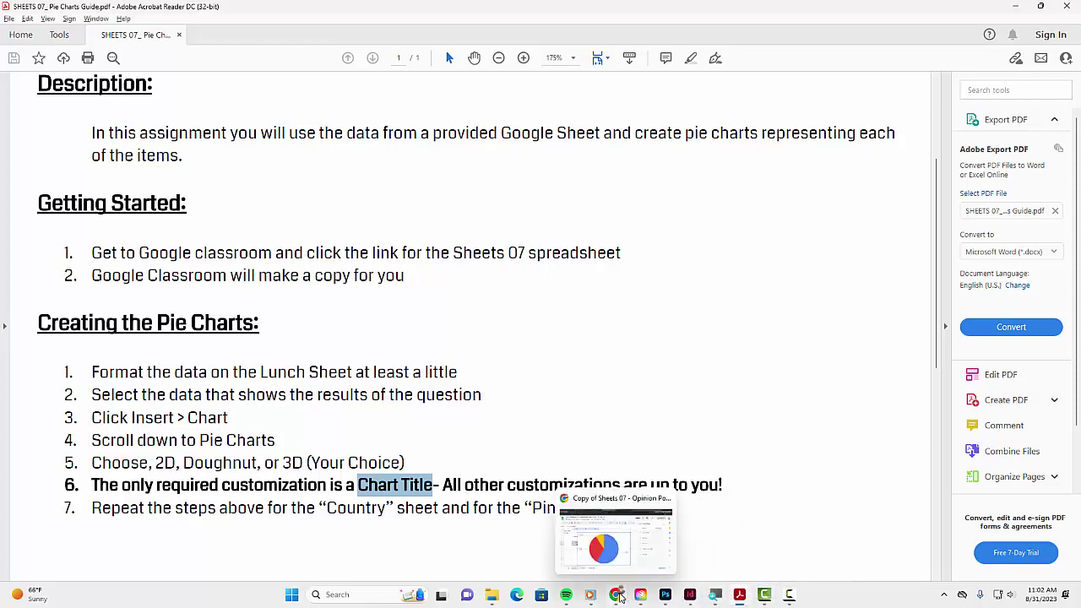
{"action": "left_click", "coordinate": [641, 577]}
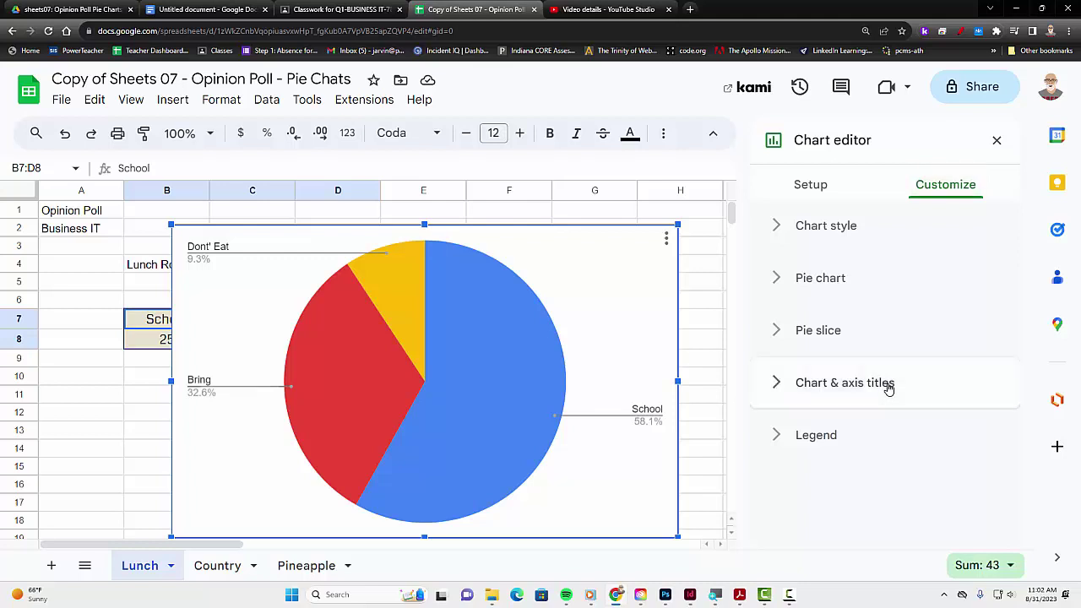
Set the pie chart's title text to Lunch.
{"action": "left_click", "coordinate": [885, 386]}
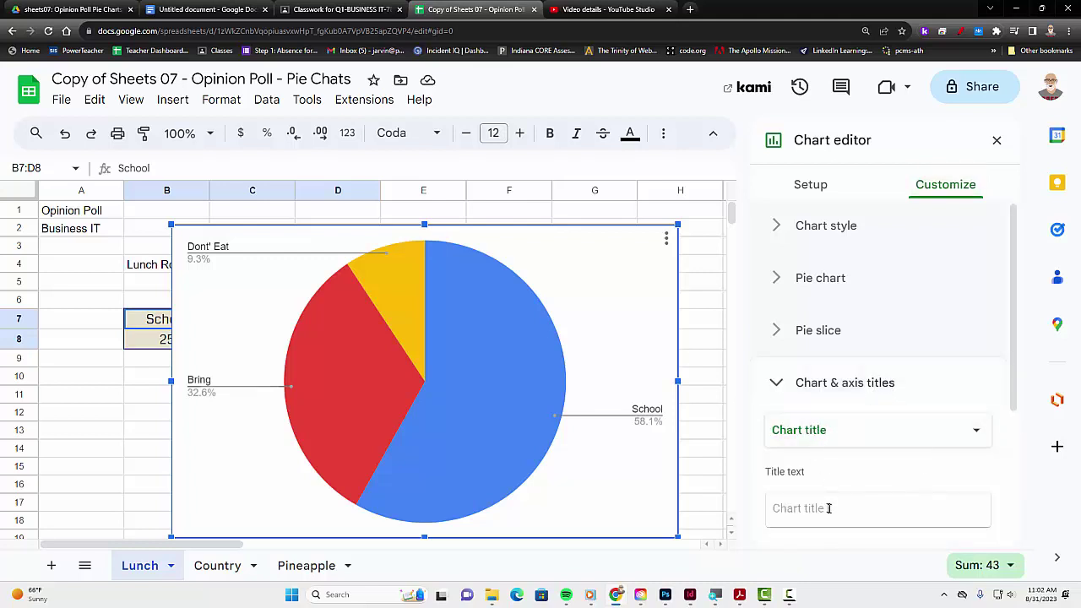
{"action": "left_click", "coordinate": [834, 507]}
{"action": "type", "text": "Lunch"}
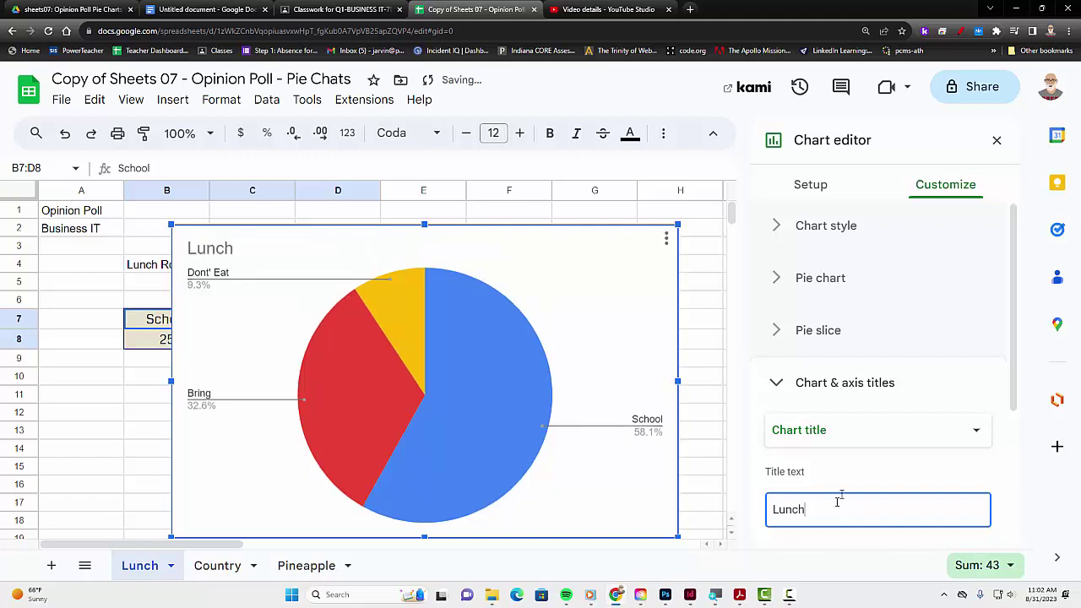
Format the Lunch chart title as centered and bold with dark purple text.
{"action": "scroll", "coordinate": [849, 476], "scroll_direction": "down", "scroll_amount": 2}
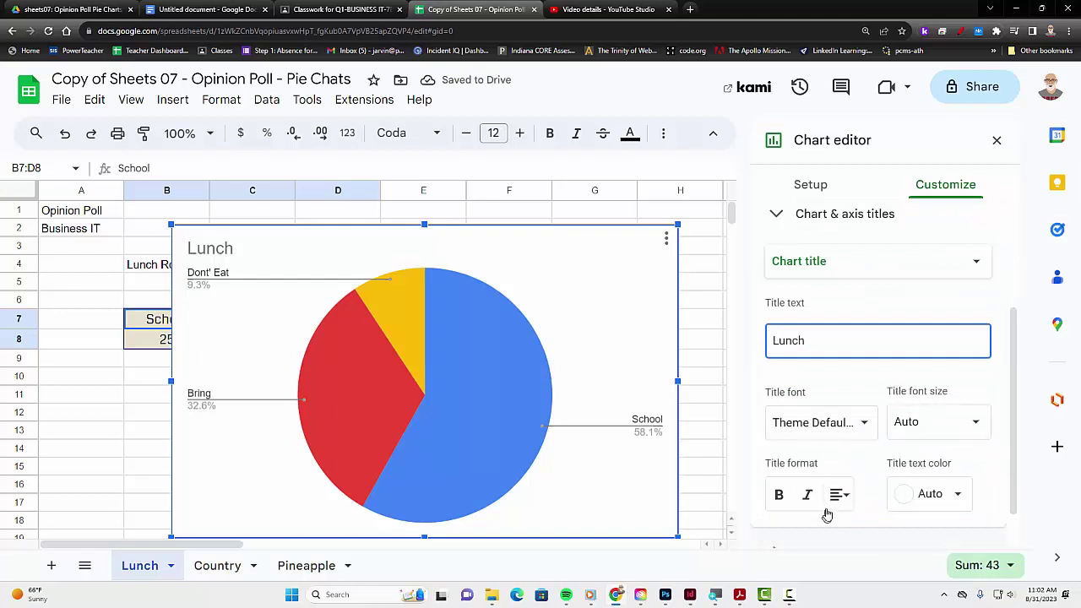
{"action": "left_click", "coordinate": [840, 496]}
{"action": "left_click", "coordinate": [862, 525]}
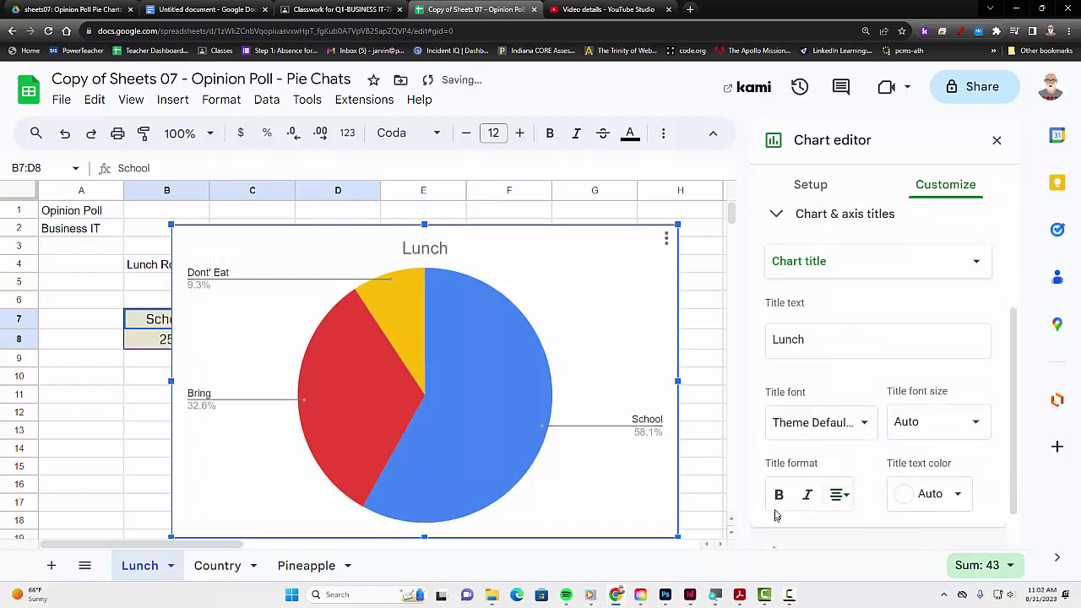
{"action": "left_click", "coordinate": [780, 498]}
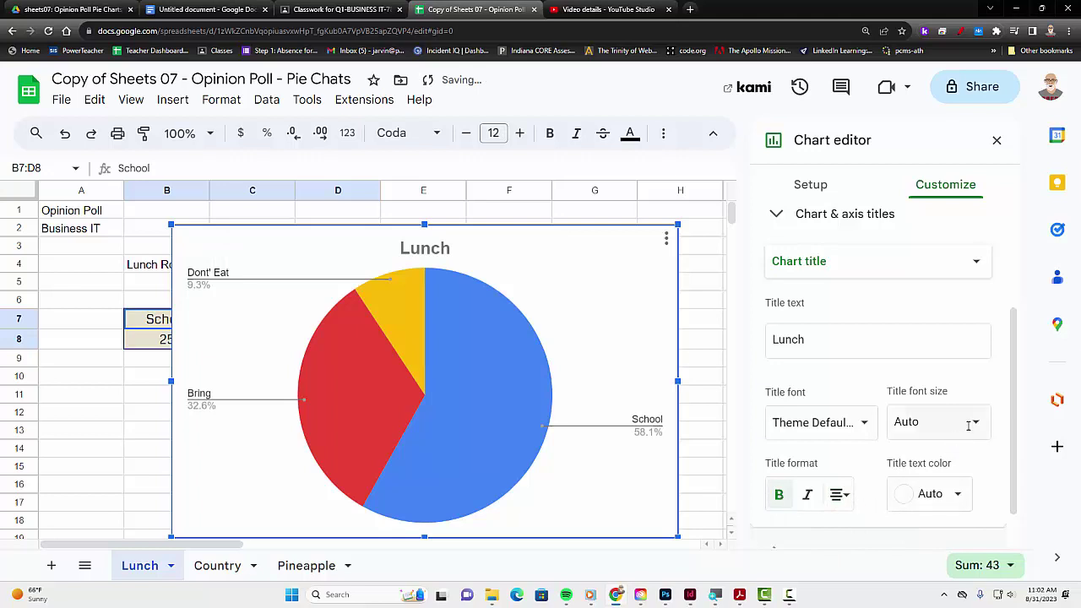
{"action": "left_click", "coordinate": [965, 495]}
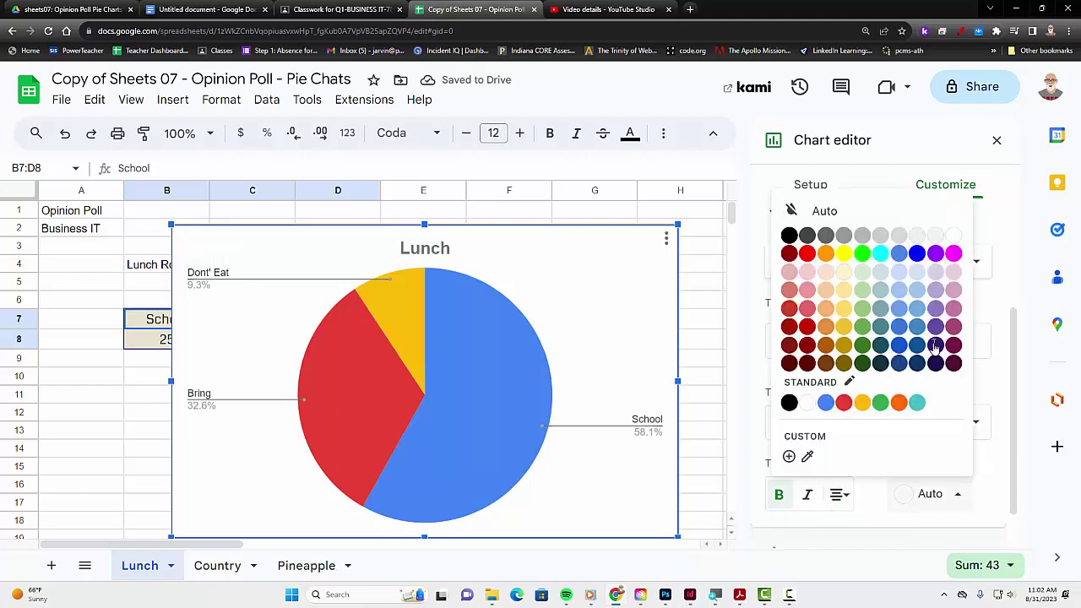
{"action": "left_click", "coordinate": [932, 344]}
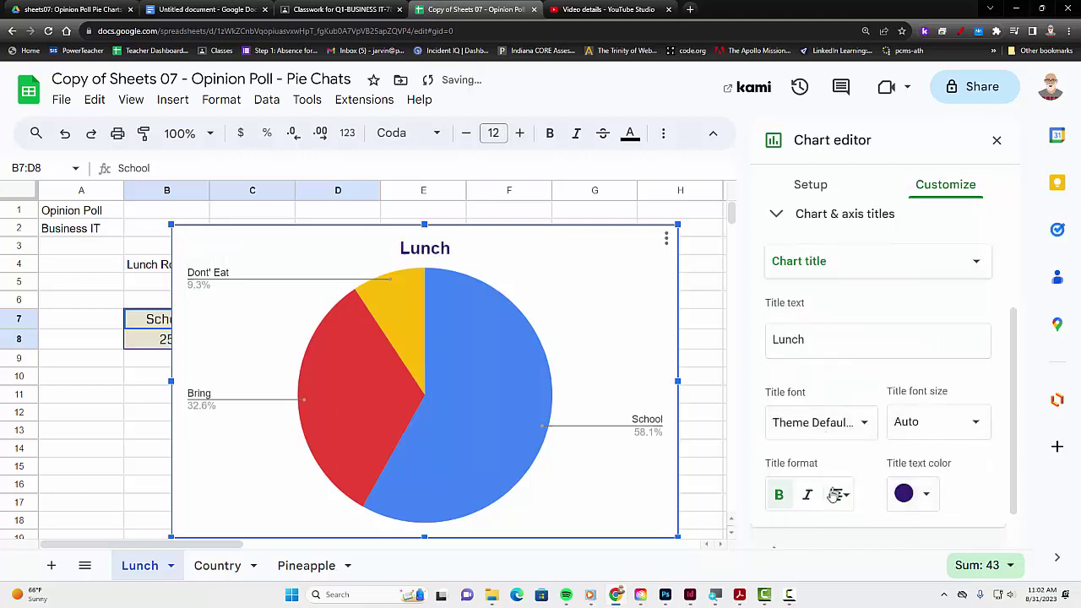
{"action": "left_click", "coordinate": [807, 496]}
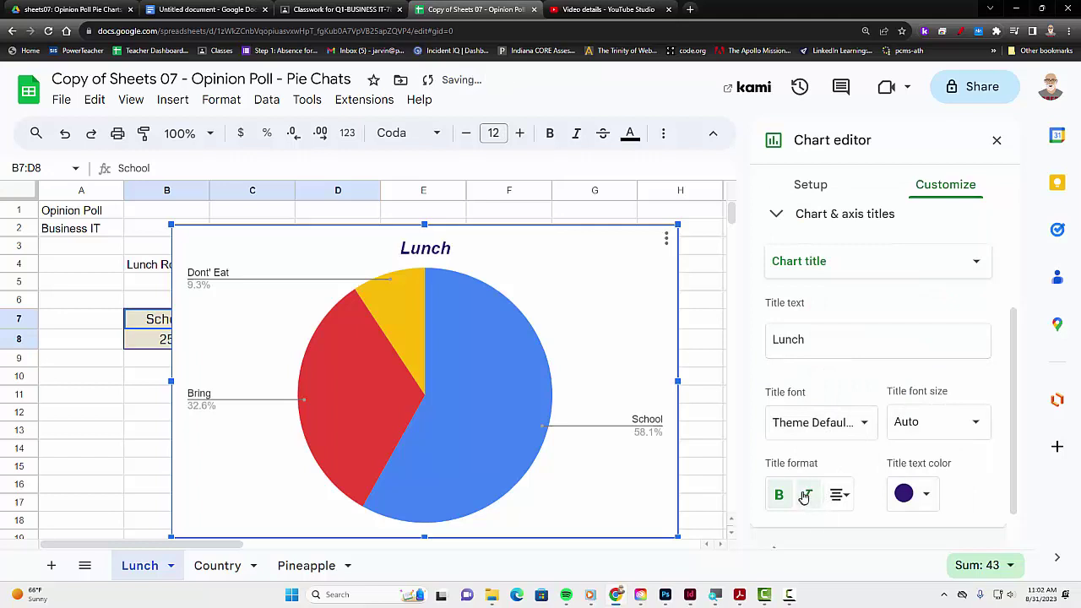
{"action": "left_click", "coordinate": [805, 497]}
{"action": "left_click", "coordinate": [807, 497]}
{"action": "left_click", "coordinate": [807, 498]}
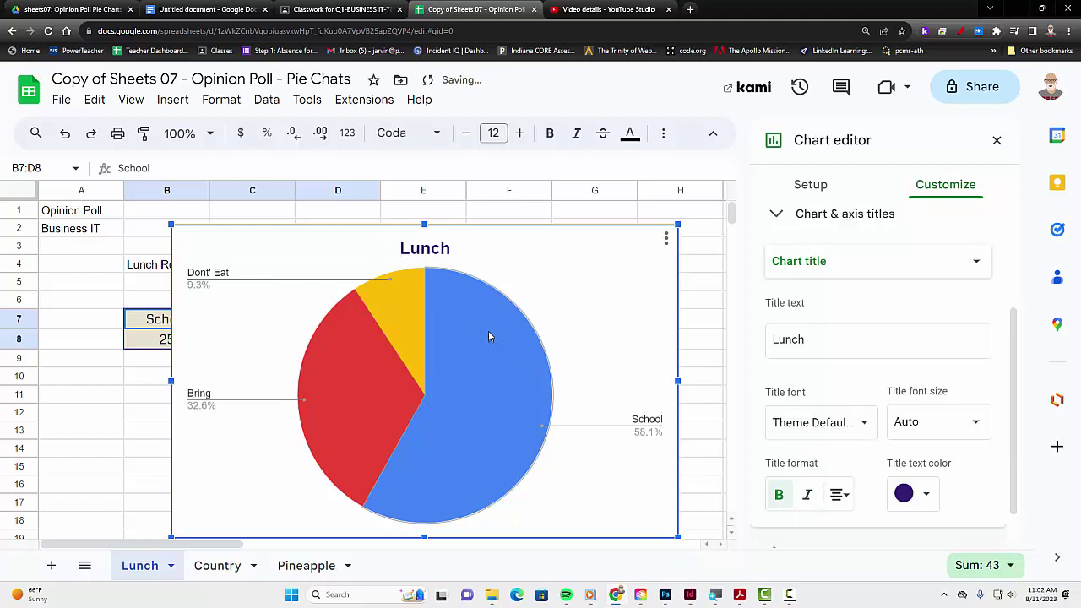
Reposition the Lunch pie chart on its sheet.
{"action": "mouse_move", "coordinate": [381, 337]}
{"action": "left_mouse_down"}
{"action": "mouse_move", "coordinate": [475, 362]}
{"action": "mouse_move", "coordinate": [573, 328]}
{"action": "mouse_move", "coordinate": [355, 331]}
{"action": "mouse_move", "coordinate": [365, 330]}
{"action": "left_mouse_up"}
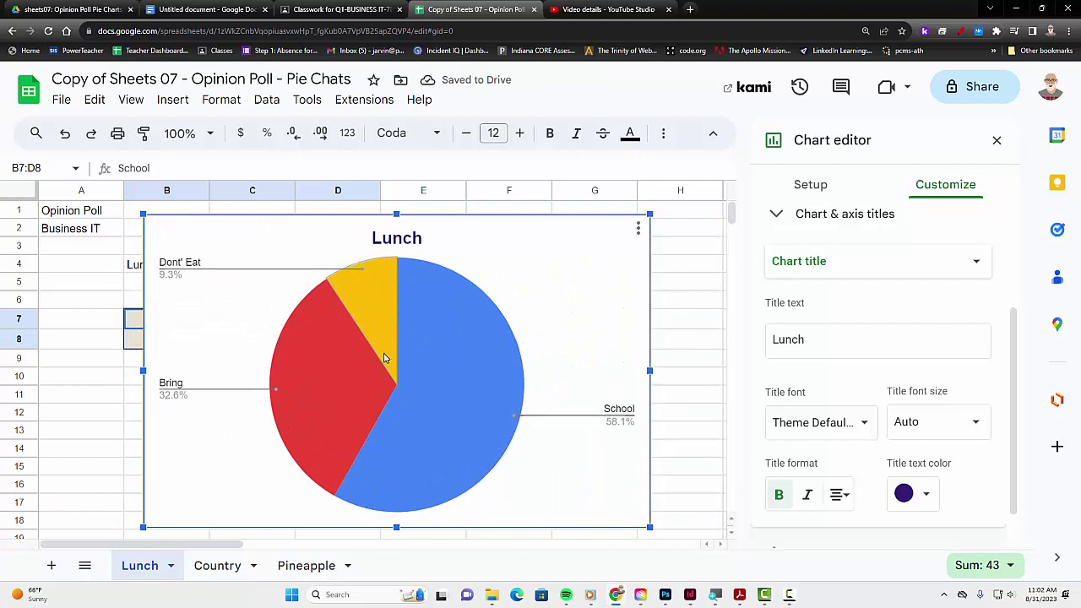
{"action": "left_click_drag", "start_coordinate": [348, 369], "coordinate": [374, 369]}
Center the country music poll headings and results in B7:F8 on the Country sheet.
{"action": "left_click", "coordinate": [221, 566]}
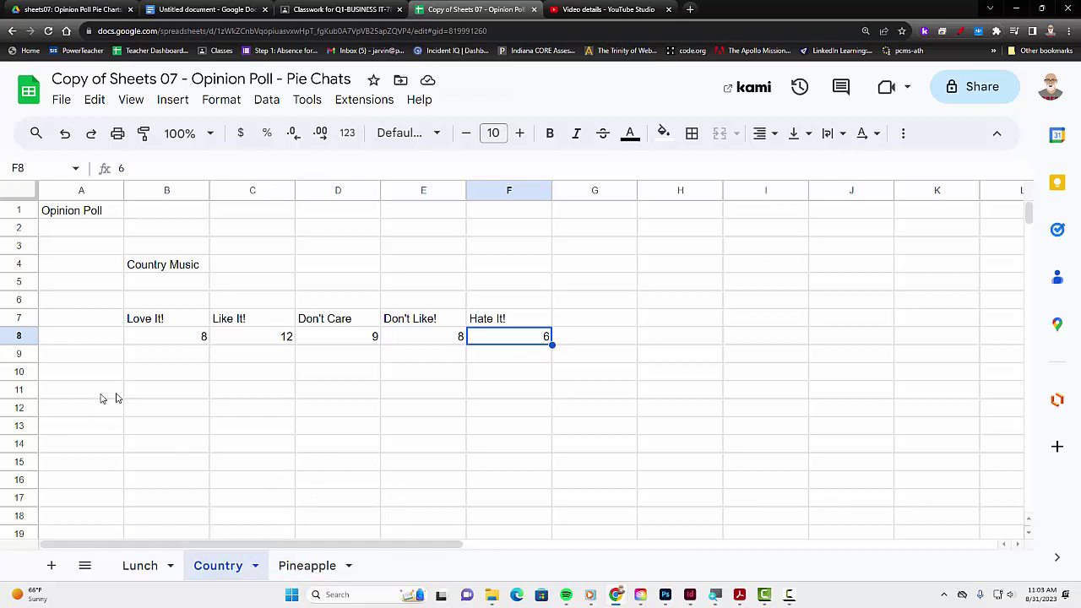
{"action": "left_click_drag", "start_coordinate": [181, 318], "coordinate": [499, 336]}
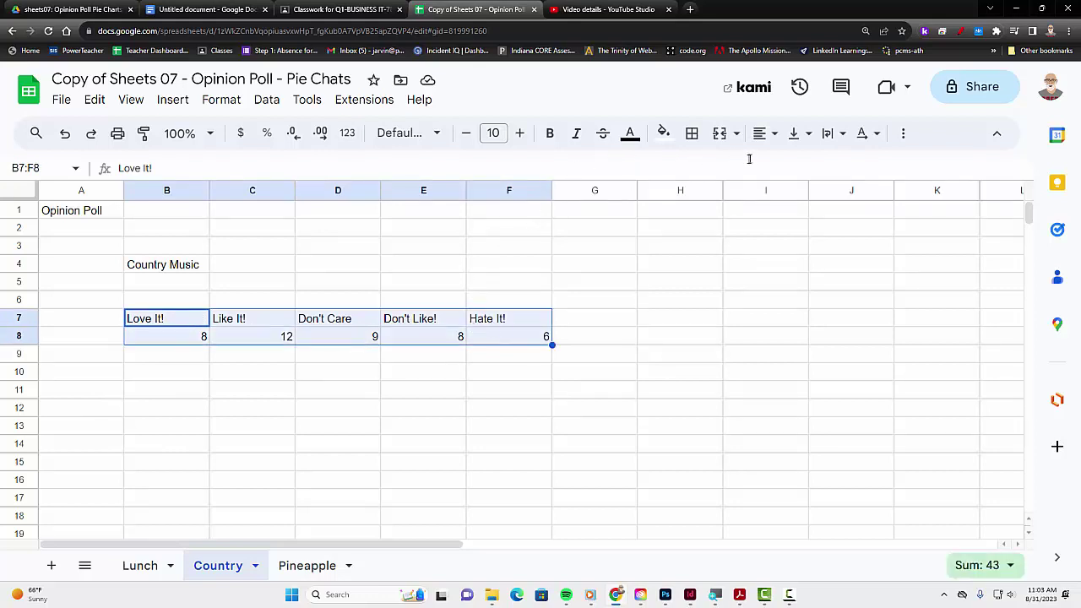
{"action": "left_click", "coordinate": [770, 133]}
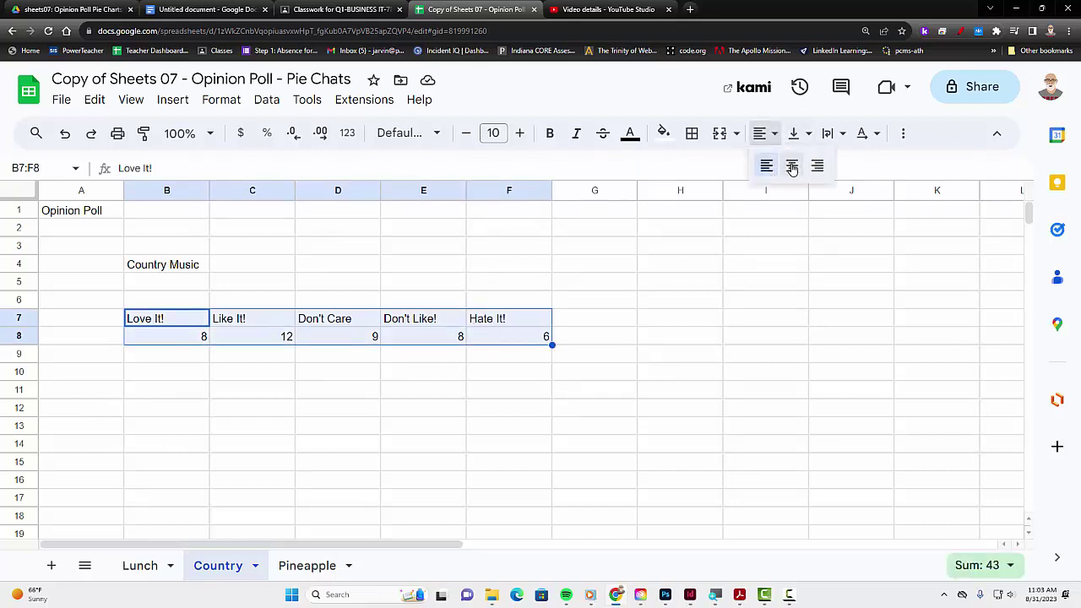
{"action": "left_click", "coordinate": [792, 166]}
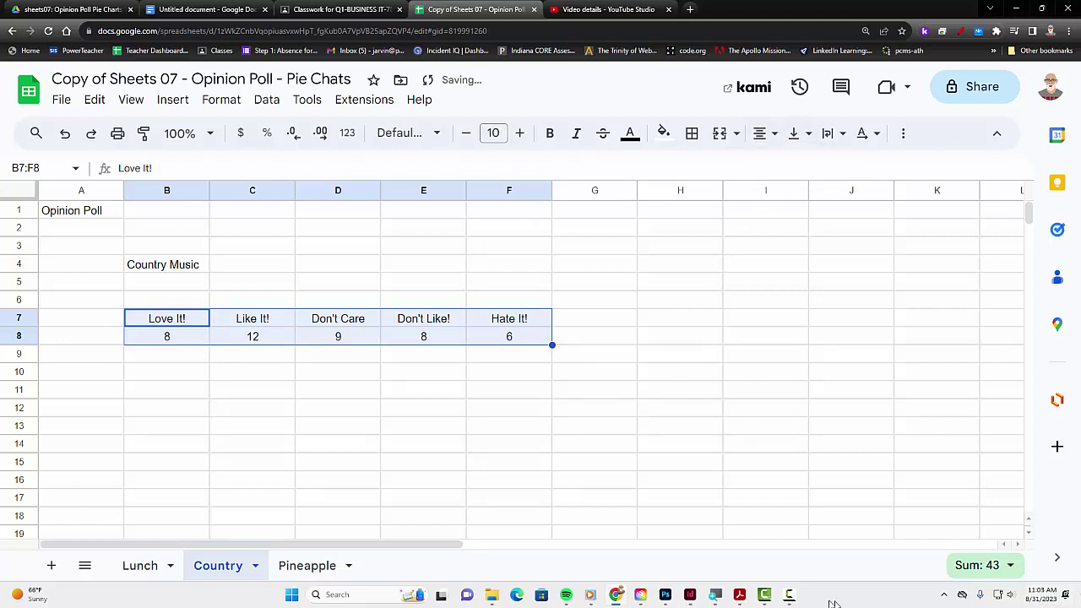
{"action": "left_click", "coordinate": [788, 599]}
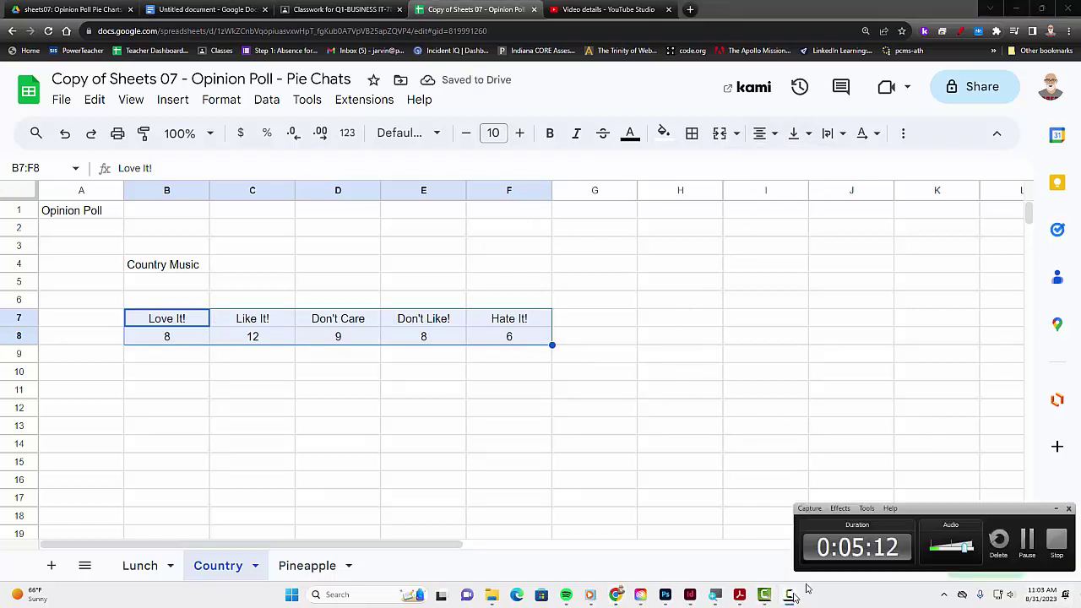
{"action": "left_click", "coordinate": [1028, 544]}
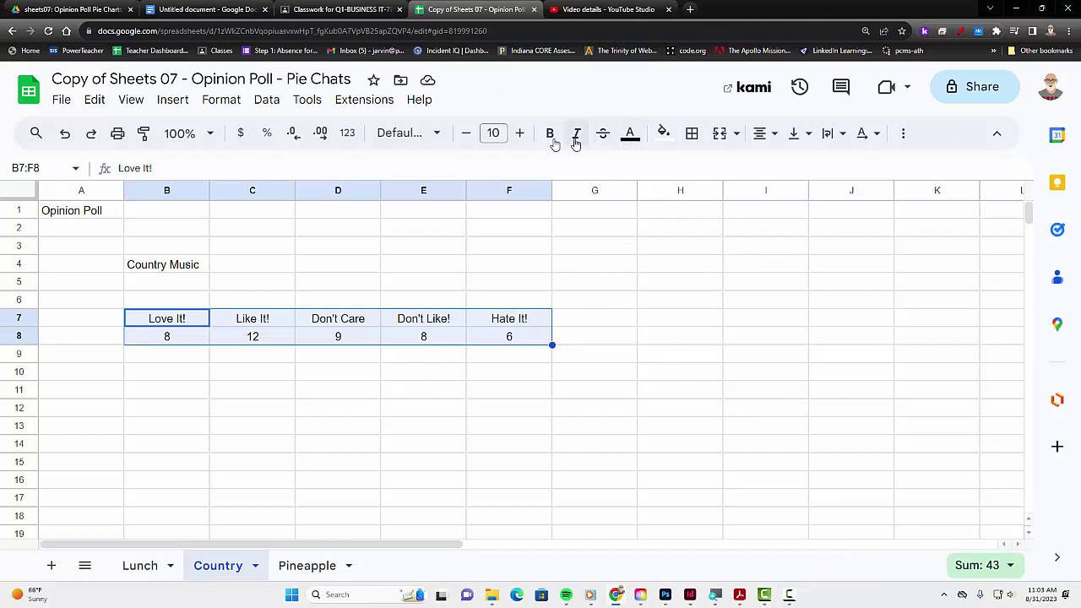
Set the poll headings and results in B7:F8 to the Coda font at size 12.
{"action": "left_click", "coordinate": [432, 137]}
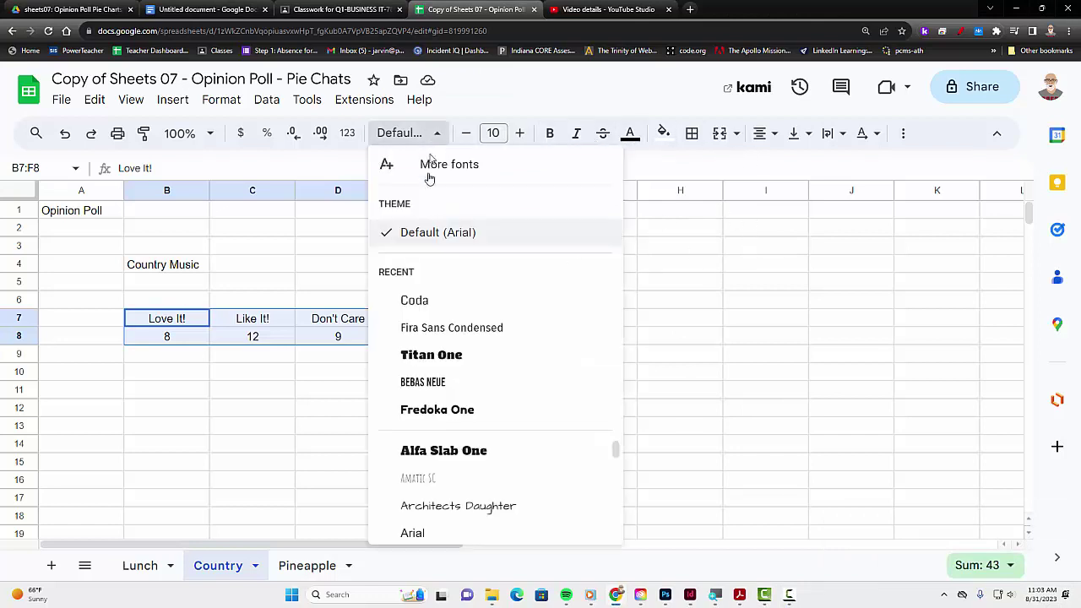
{"action": "left_click", "coordinate": [411, 300]}
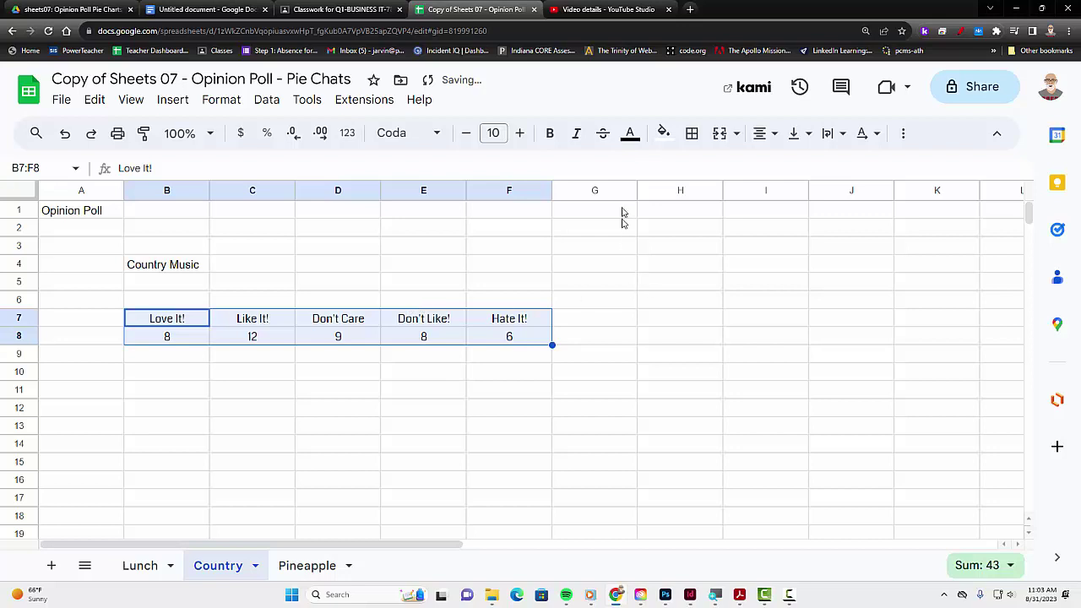
{"action": "left_click", "coordinate": [519, 133]}
{"action": "left_click", "coordinate": [520, 132]}
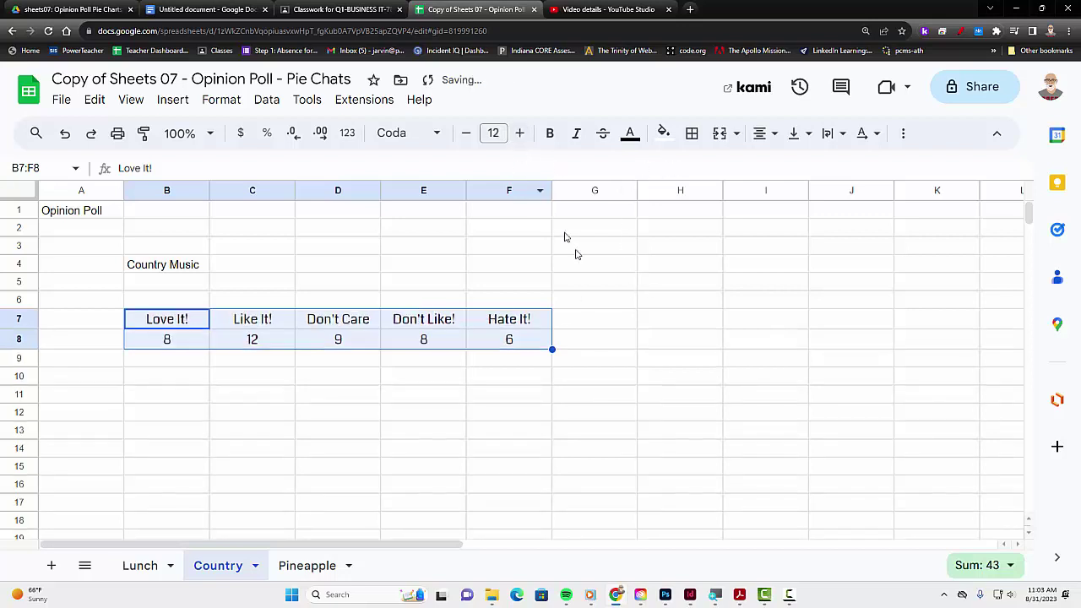
Apply borders to all cells in B7:F8 on the Country sheet.
{"action": "left_click", "coordinate": [691, 135]}
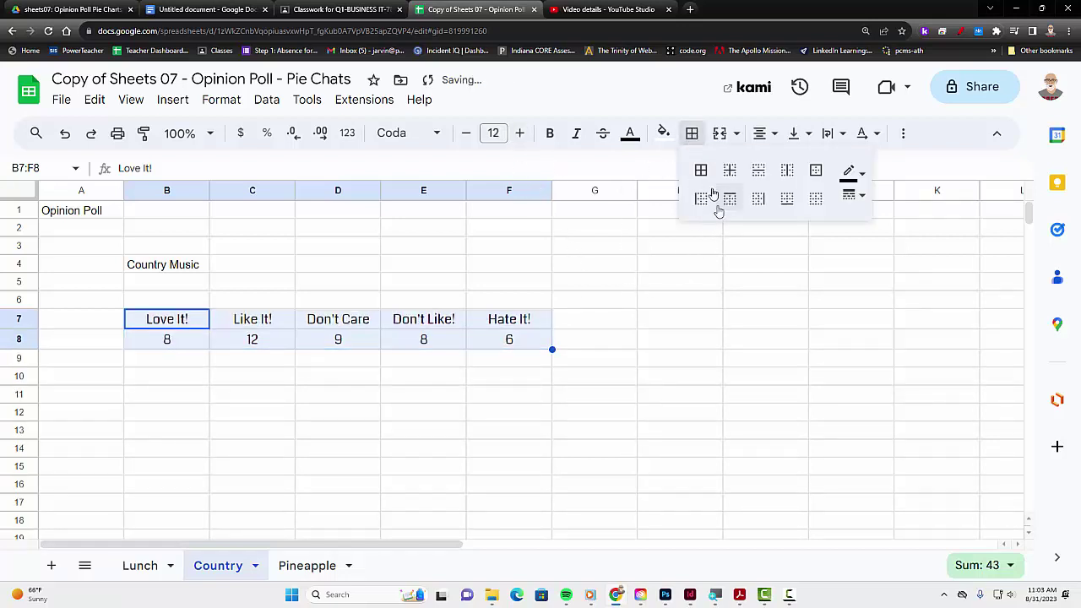
{"action": "left_click", "coordinate": [697, 172]}
{"action": "left_click", "coordinate": [628, 328]}
{"action": "left_click", "coordinate": [346, 446]}
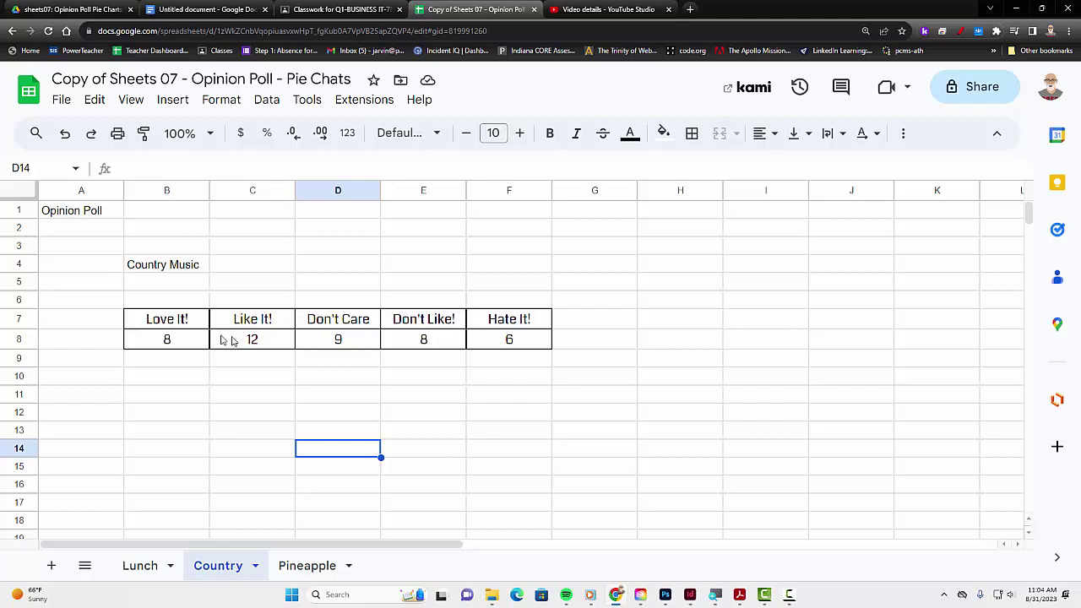
Insert a chart from the country music poll data in B7:F8.
{"action": "left_click_drag", "start_coordinate": [179, 327], "coordinate": [486, 340]}
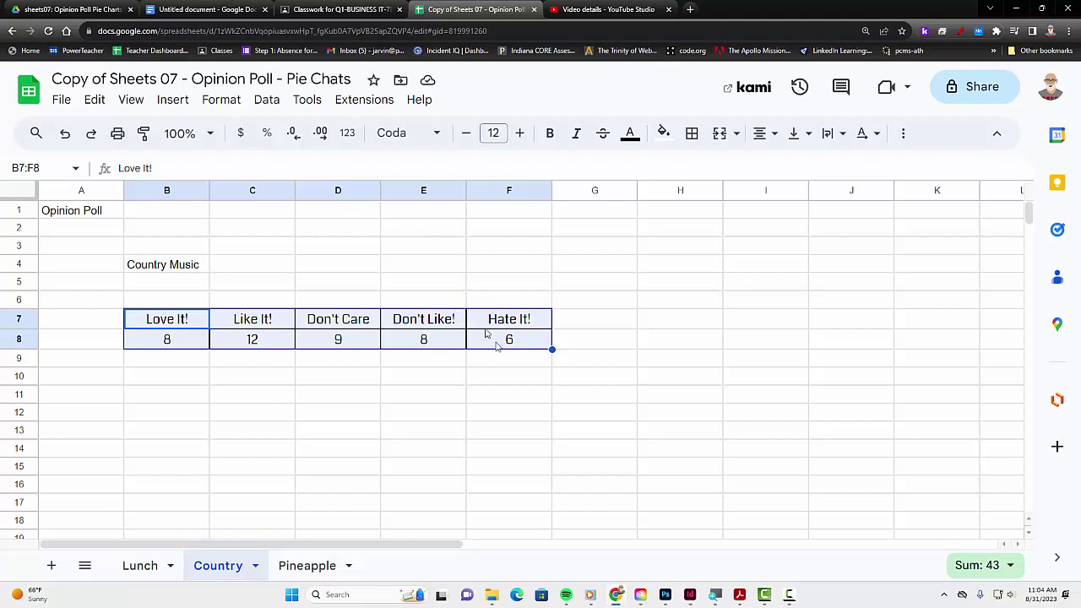
{"action": "left_click", "coordinate": [174, 100]}
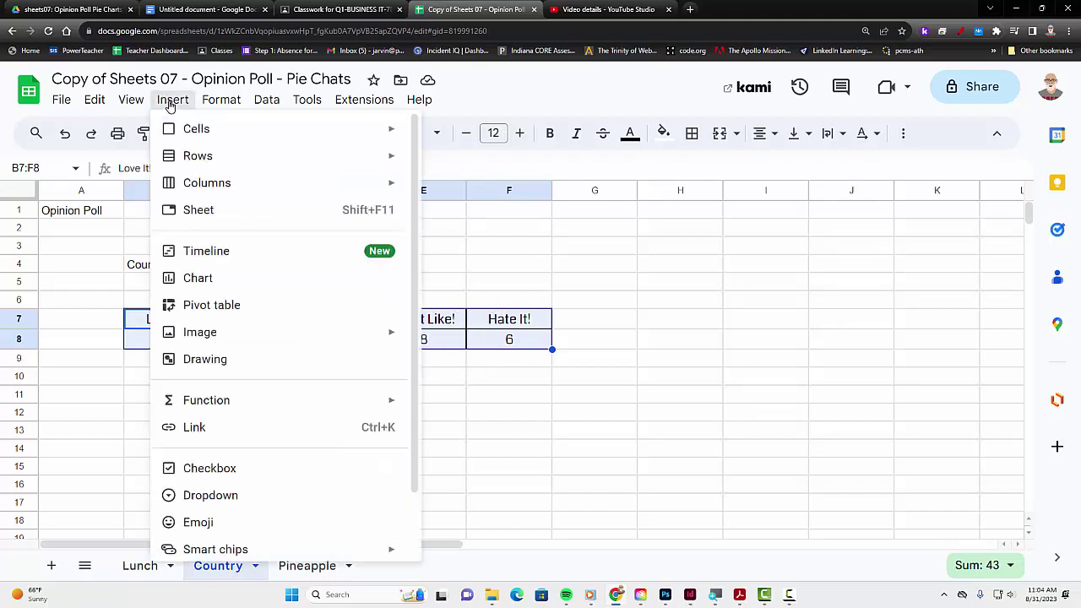
{"action": "left_click", "coordinate": [211, 281]}
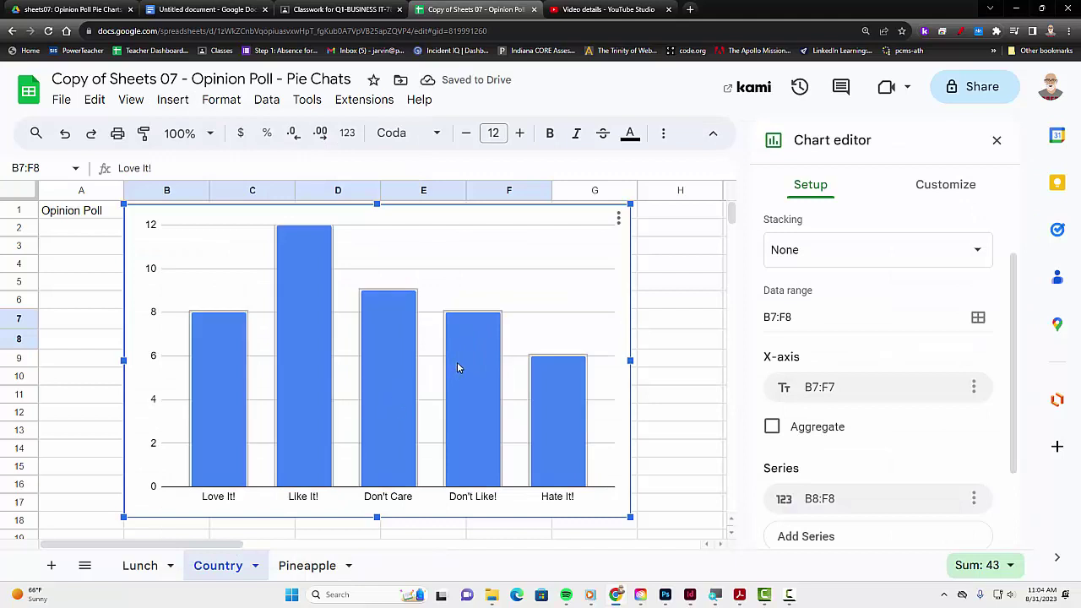
Change the Country sheet's chart type to a 3D pie chart.
{"action": "scroll", "coordinate": [892, 327], "scroll_direction": "up", "scroll_amount": 1}
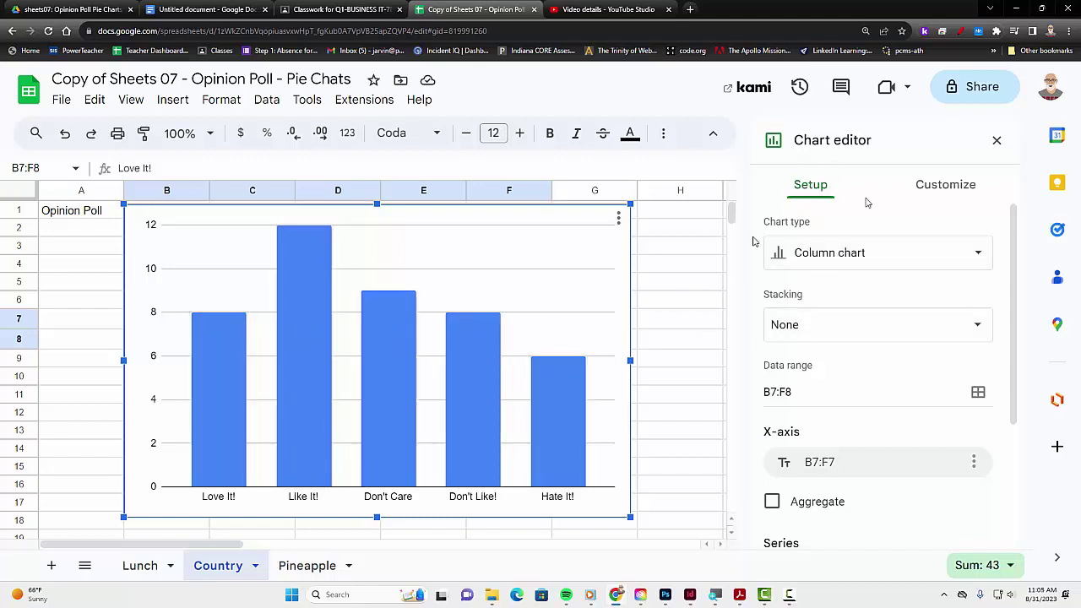
{"action": "left_click", "coordinate": [823, 260]}
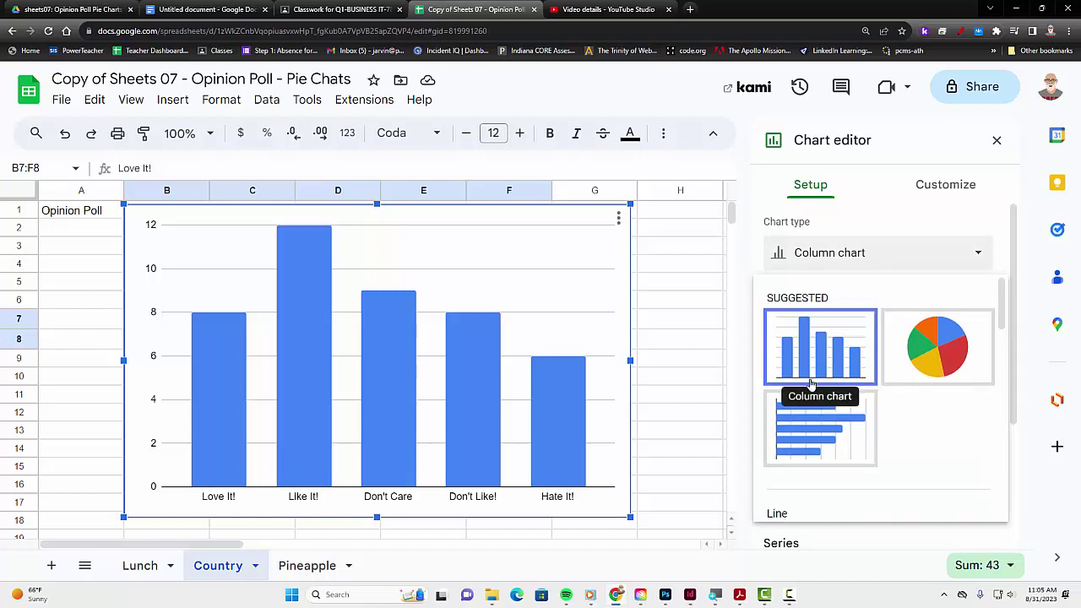
{"action": "scroll", "coordinate": [819, 382], "scroll_direction": "down", "scroll_amount": 5}
{"action": "scroll", "coordinate": [820, 376], "scroll_direction": "down", "scroll_amount": 3}
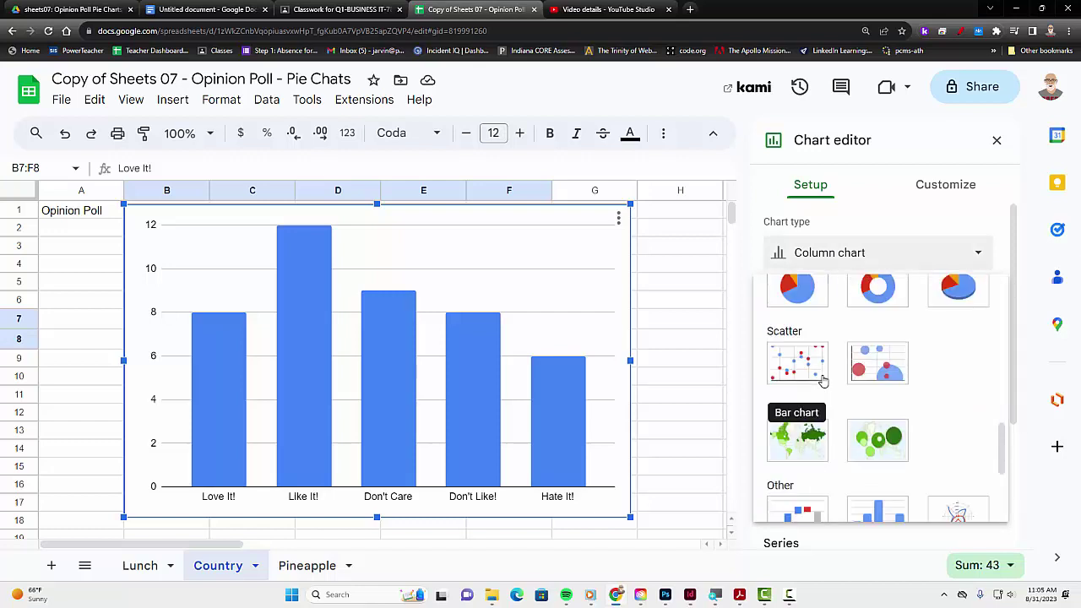
{"action": "scroll", "coordinate": [822, 379], "scroll_direction": "up", "scroll_amount": 2}
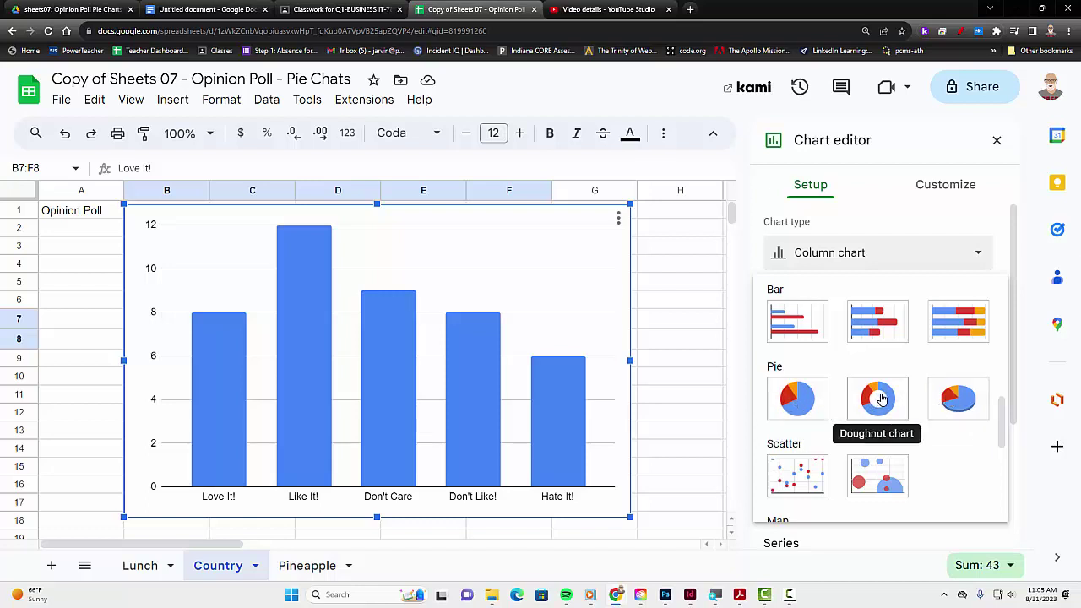
{"action": "left_click", "coordinate": [952, 397]}
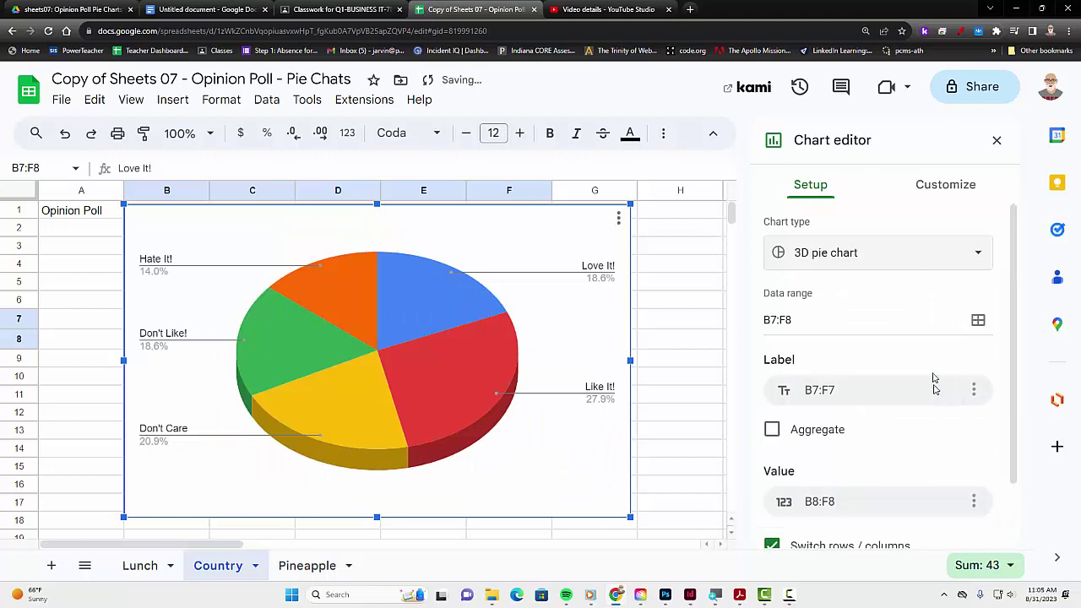
Set the 3D pie chart's title text to Country Music.
{"action": "left_click", "coordinate": [943, 188]}
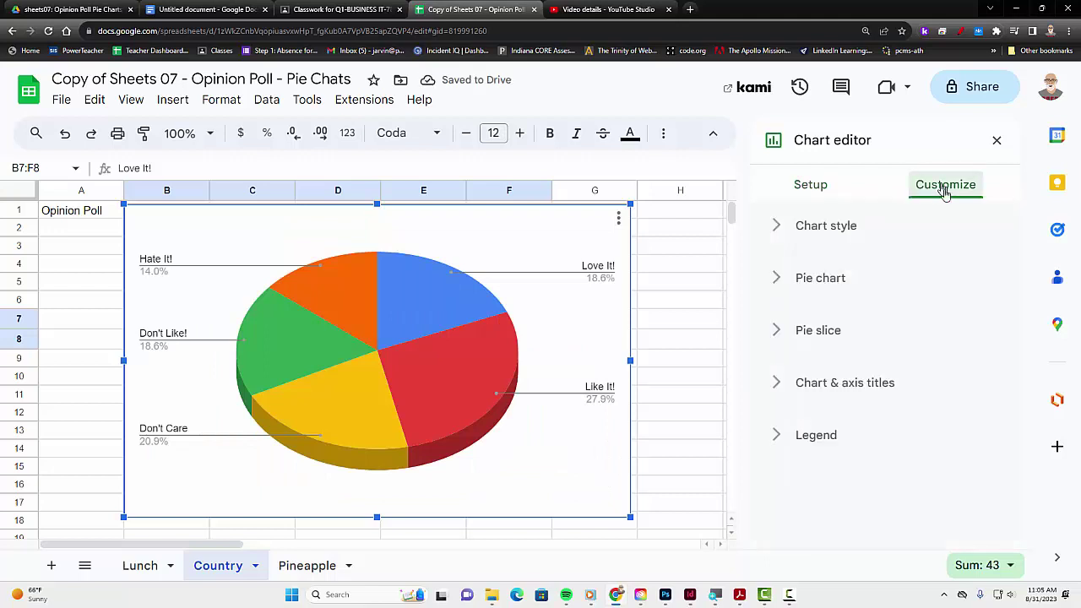
{"action": "left_click", "coordinate": [869, 391]}
{"action": "left_click", "coordinate": [816, 510]}
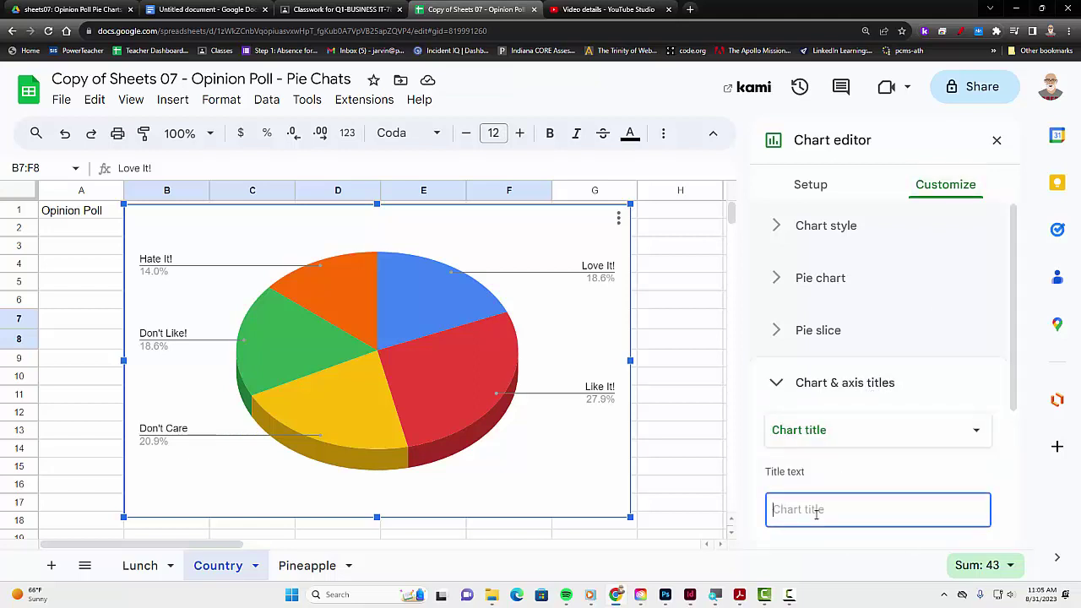
{"action": "type", "text": "Country Music"}
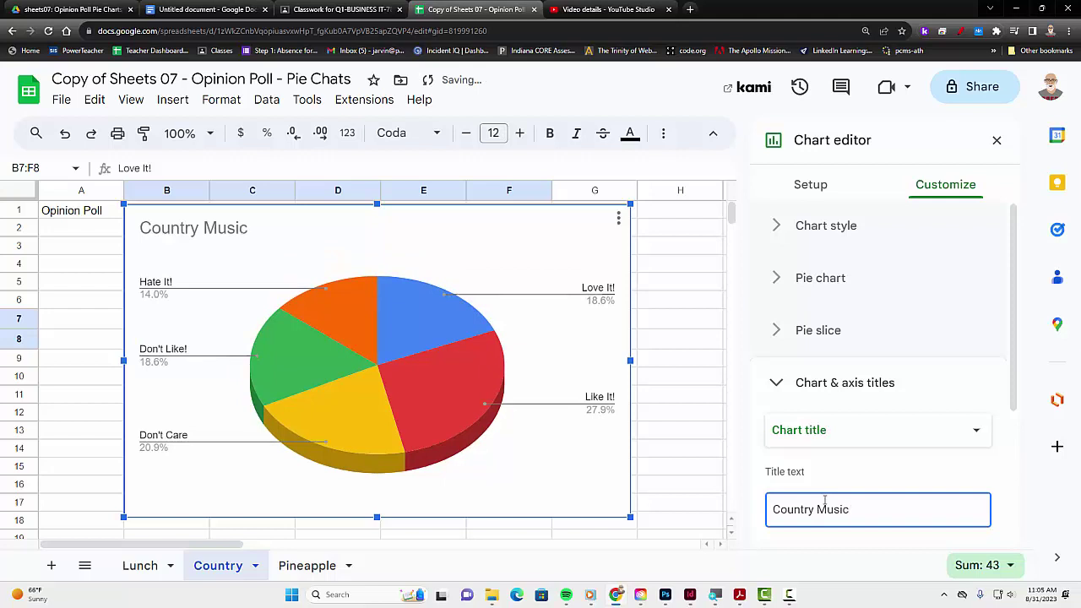
Format the Country Music chart title as centered and bold with black text.
{"action": "scroll", "coordinate": [977, 480], "scroll_direction": "down", "scroll_amount": 3}
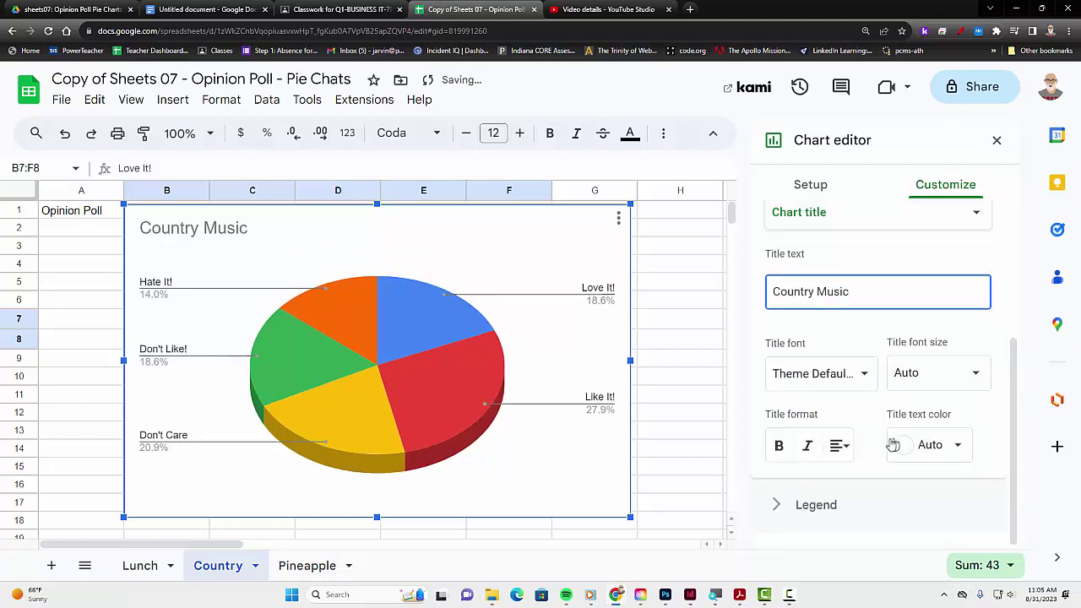
{"action": "left_click", "coordinate": [844, 447]}
{"action": "left_click", "coordinate": [861, 479]}
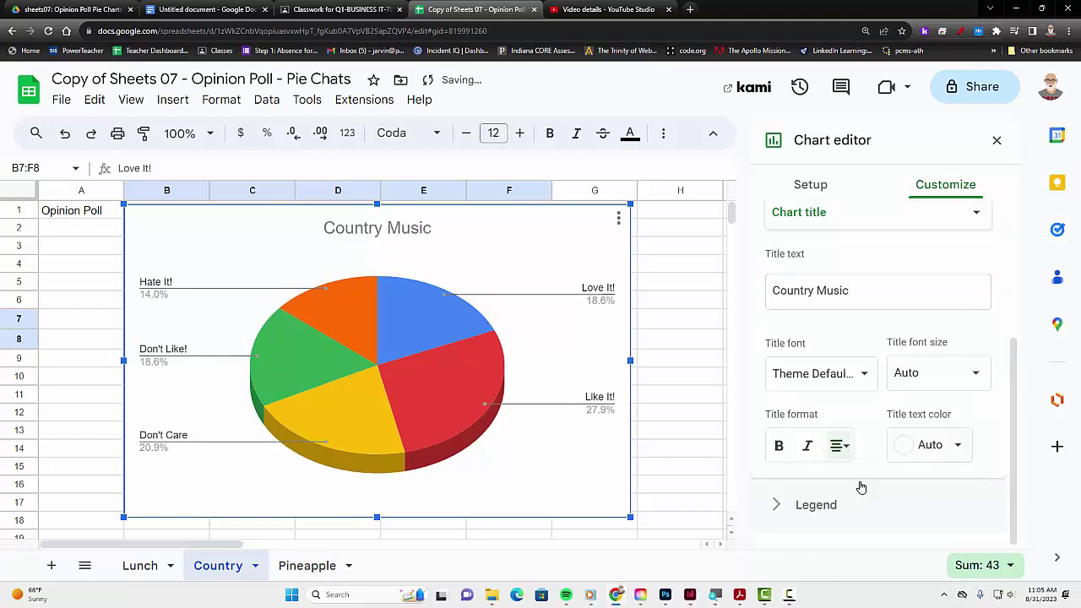
{"action": "left_click", "coordinate": [777, 445]}
{"action": "left_click", "coordinate": [961, 446]}
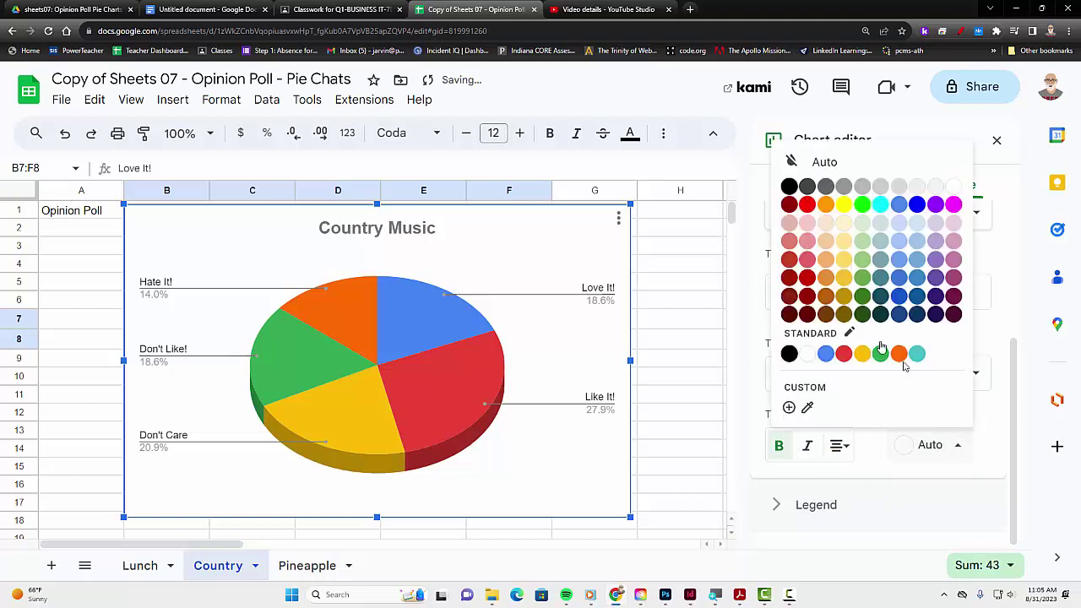
{"action": "left_click", "coordinate": [789, 354]}
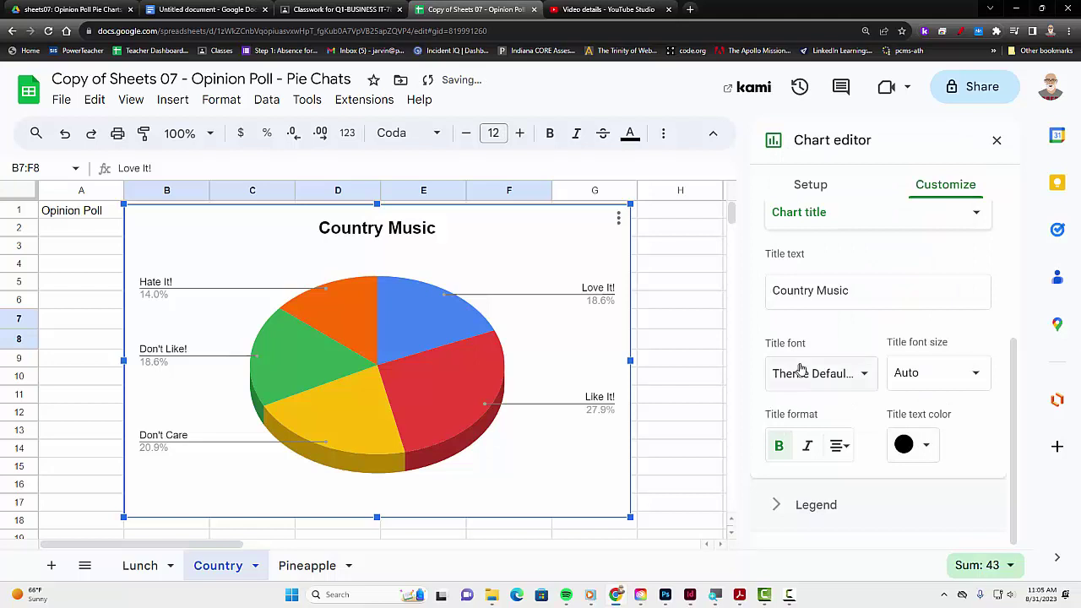
Set the Country Music chart's background color to light yellow.
{"action": "scroll", "coordinate": [885, 327], "scroll_direction": "up", "scroll_amount": 3}
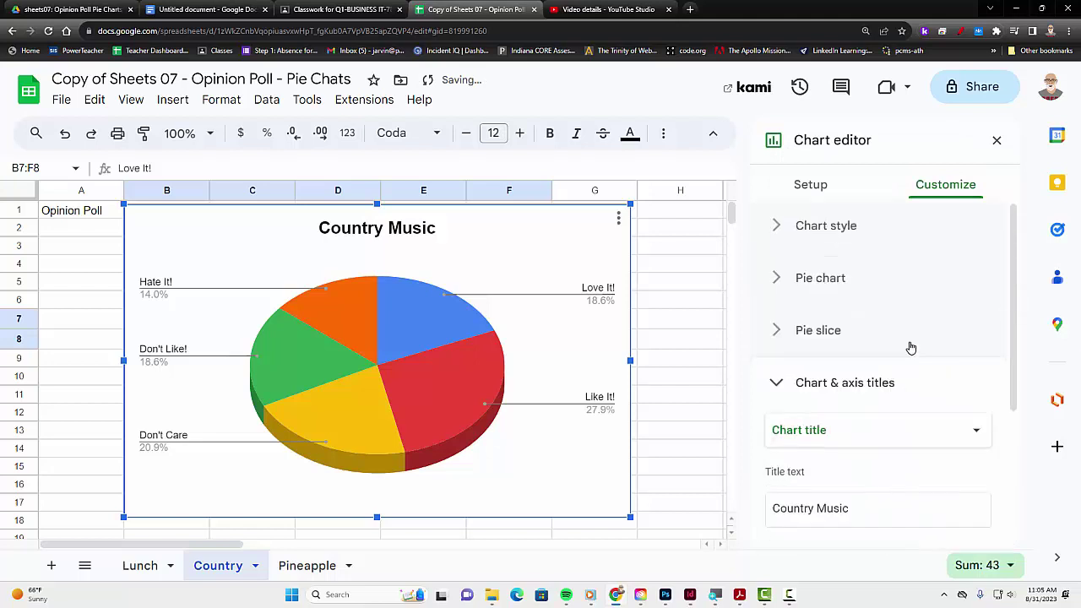
{"action": "left_click", "coordinate": [778, 230]}
{"action": "left_click", "coordinate": [798, 295]}
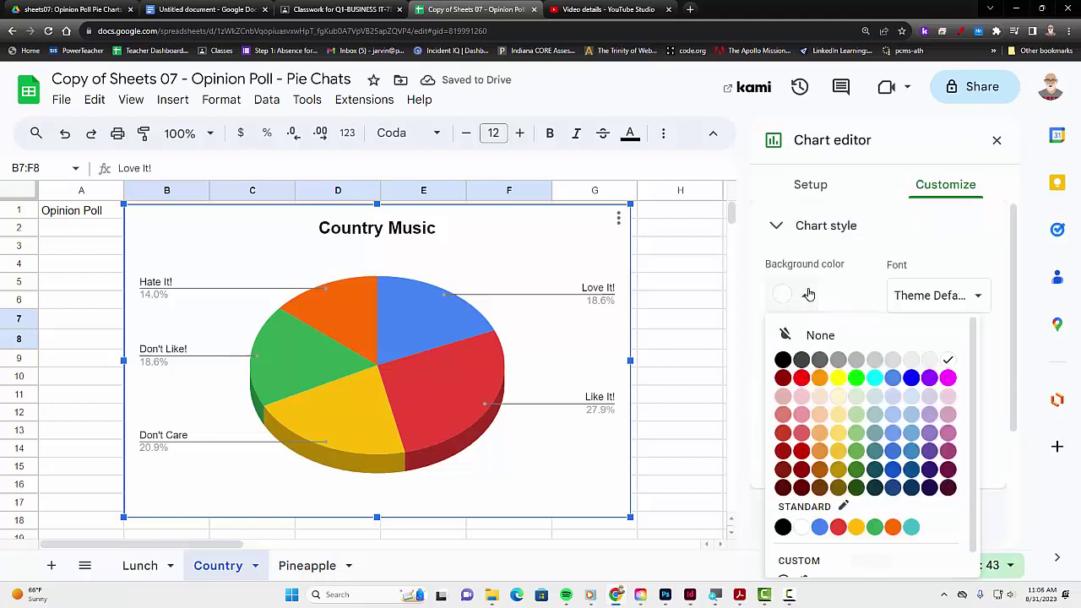
{"action": "left_click", "coordinate": [840, 412]}
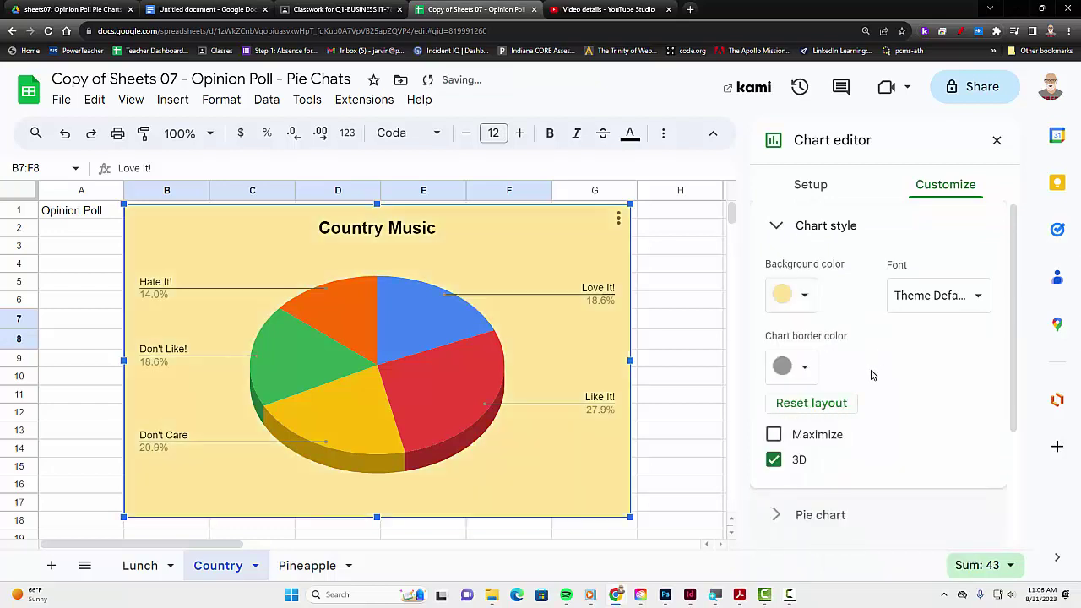
{"action": "left_click", "coordinate": [776, 225]}
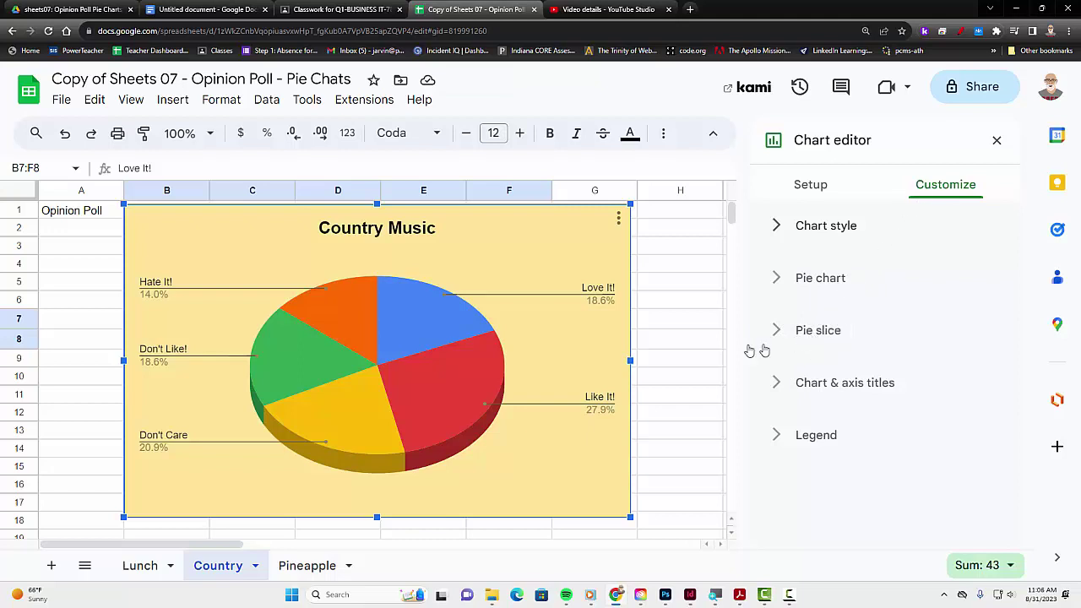
Change the Love It! slice of the pie chart to a very pale green.
{"action": "left_click", "coordinate": [777, 330]}
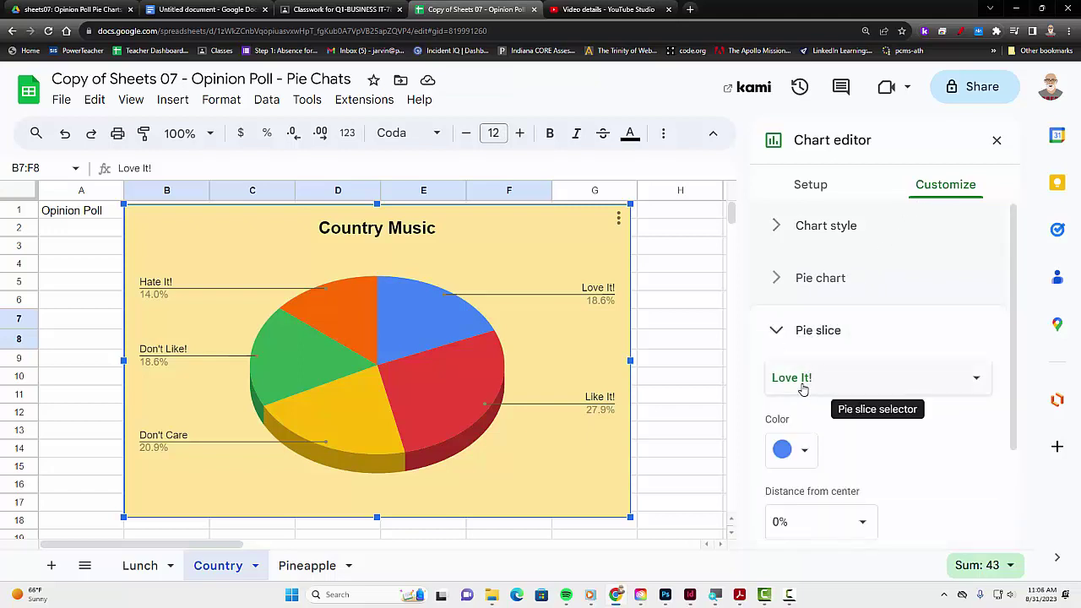
{"action": "left_click", "coordinate": [808, 451]}
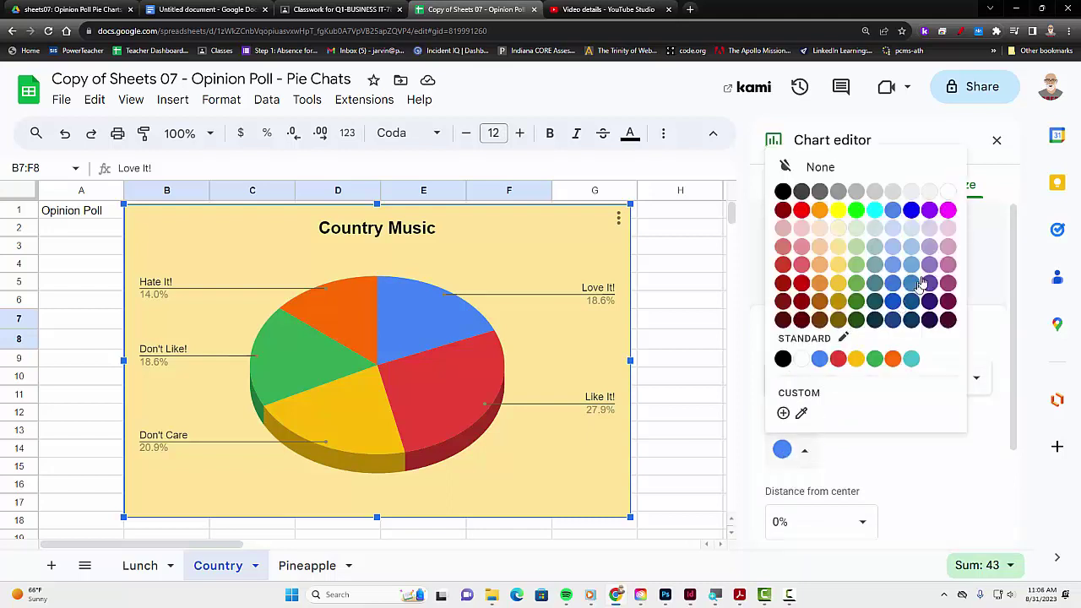
{"action": "left_click", "coordinate": [856, 229]}
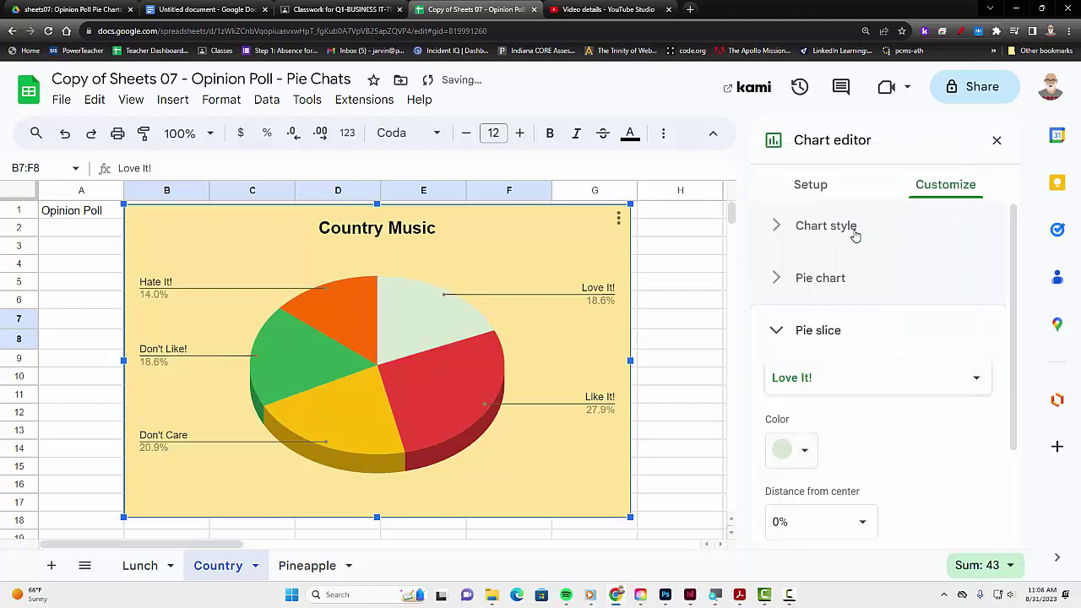
Change the Like It! slice to a light green one shade darker than the Love It! slice.
{"action": "left_click", "coordinate": [802, 379]}
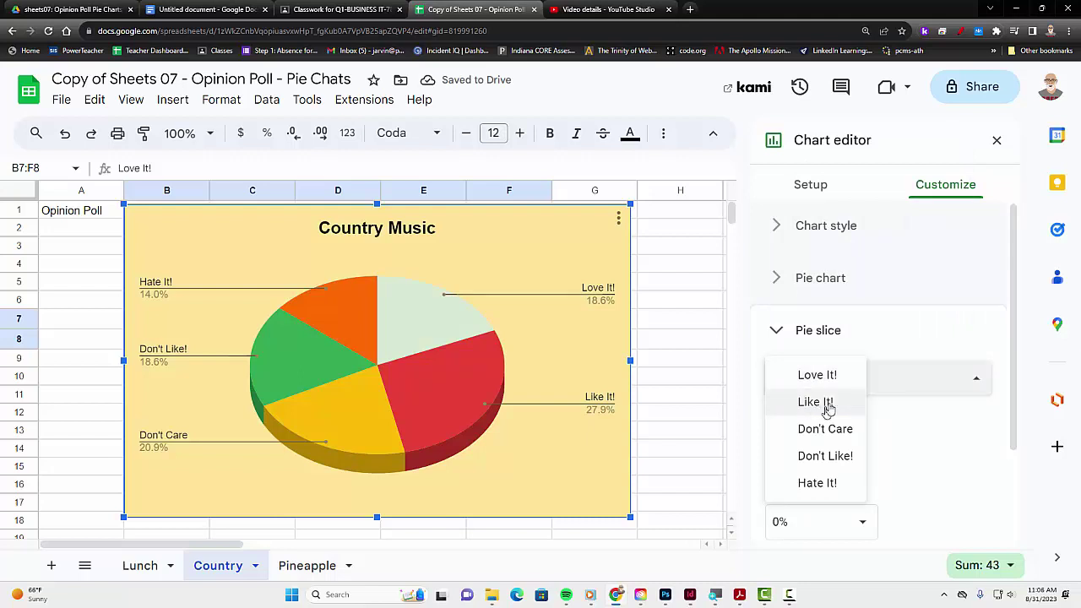
{"action": "left_click", "coordinate": [813, 403]}
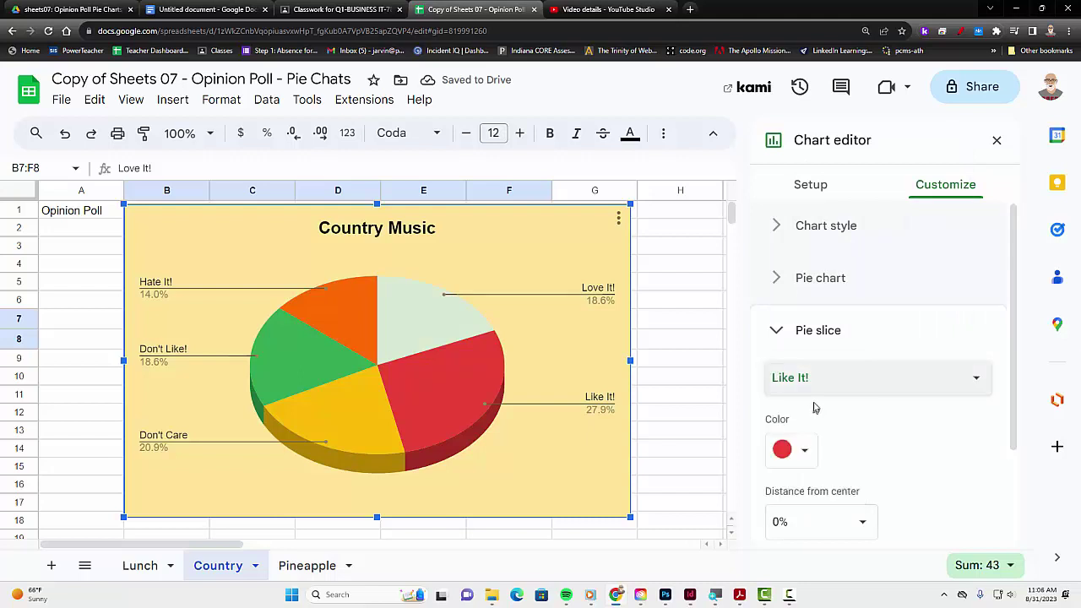
{"action": "left_click", "coordinate": [808, 449]}
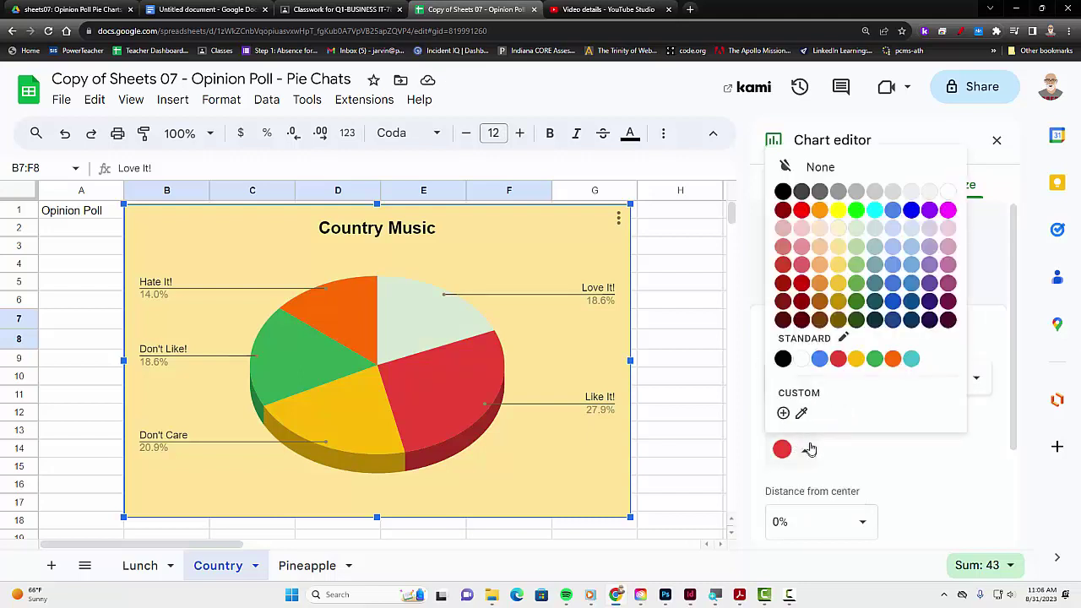
{"action": "left_click", "coordinate": [856, 249]}
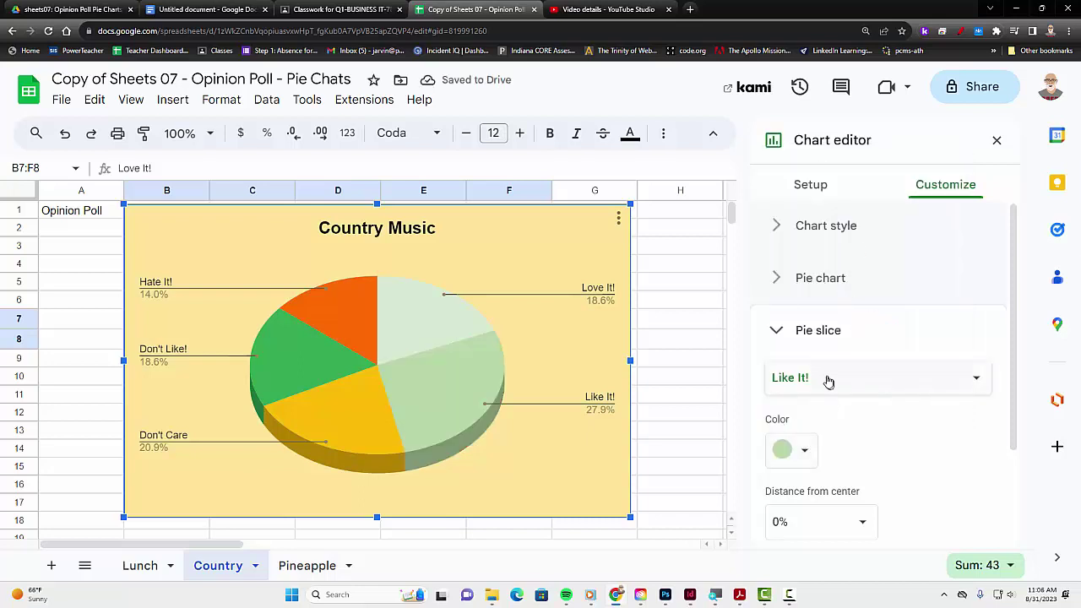
Change the Don't Care slice to a green one shade darker than the Like It! slice.
{"action": "left_click", "coordinate": [828, 378]}
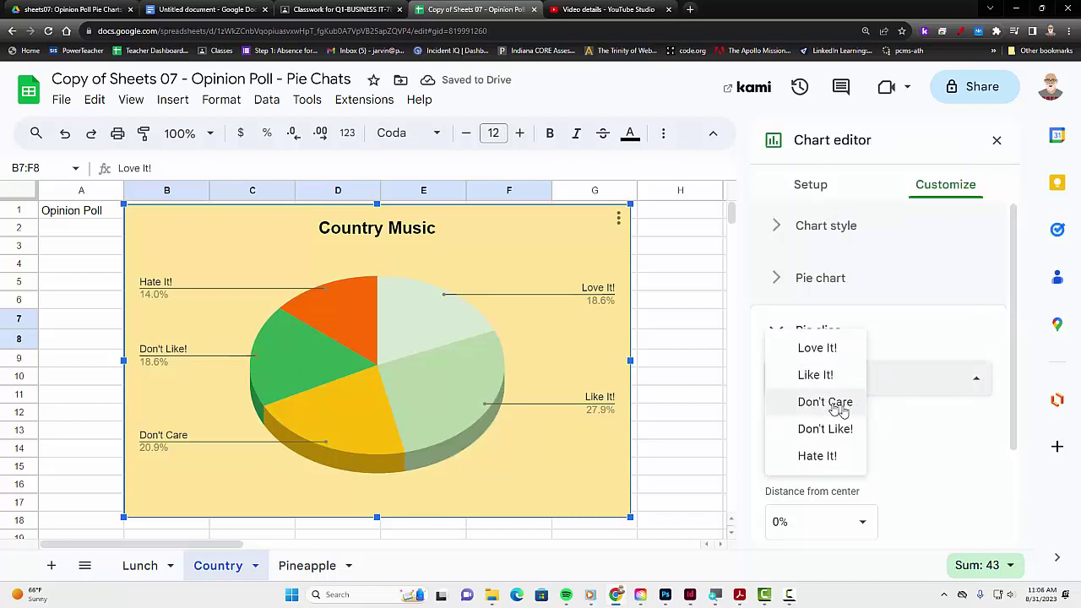
{"action": "left_click", "coordinate": [824, 403]}
{"action": "left_click", "coordinate": [805, 445]}
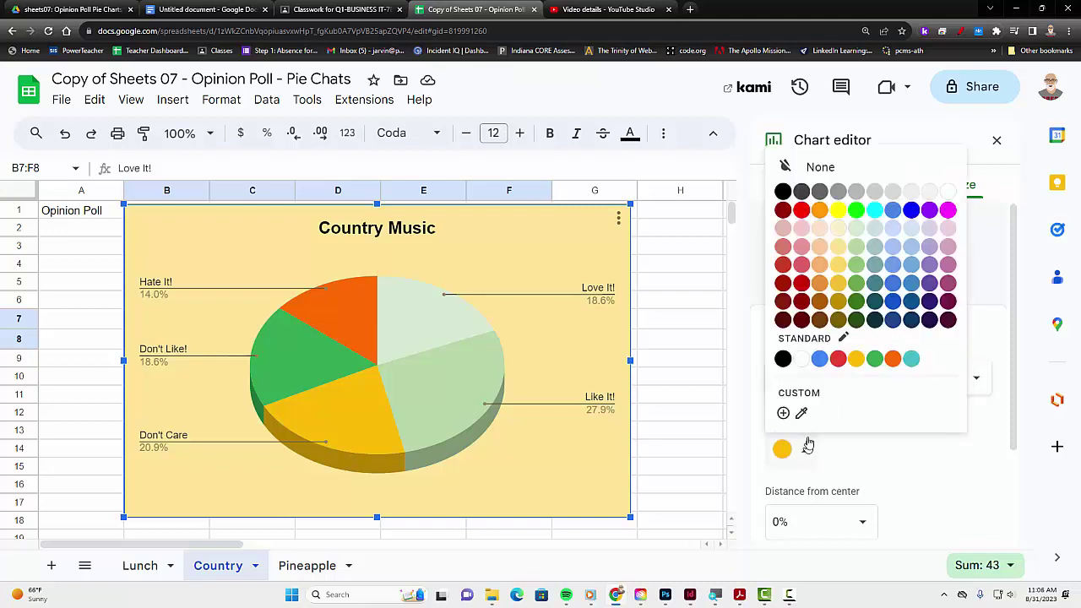
{"action": "left_click", "coordinate": [856, 265]}
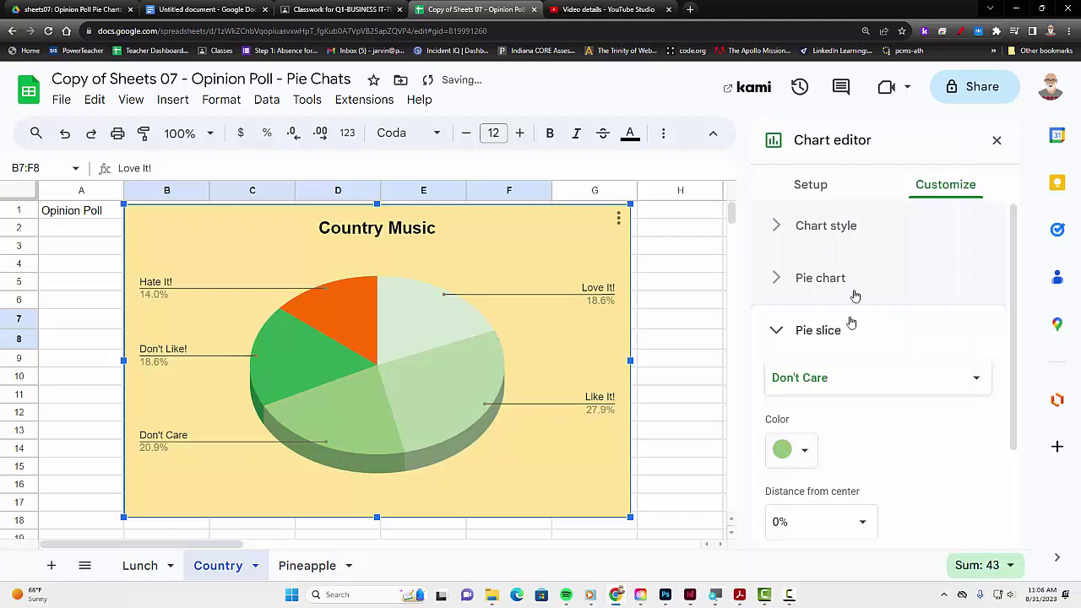
Change the Don't Like! slice of the Country Music chart to a green one shade darker than the Don't Care slice.
{"action": "left_click", "coordinate": [832, 379]}
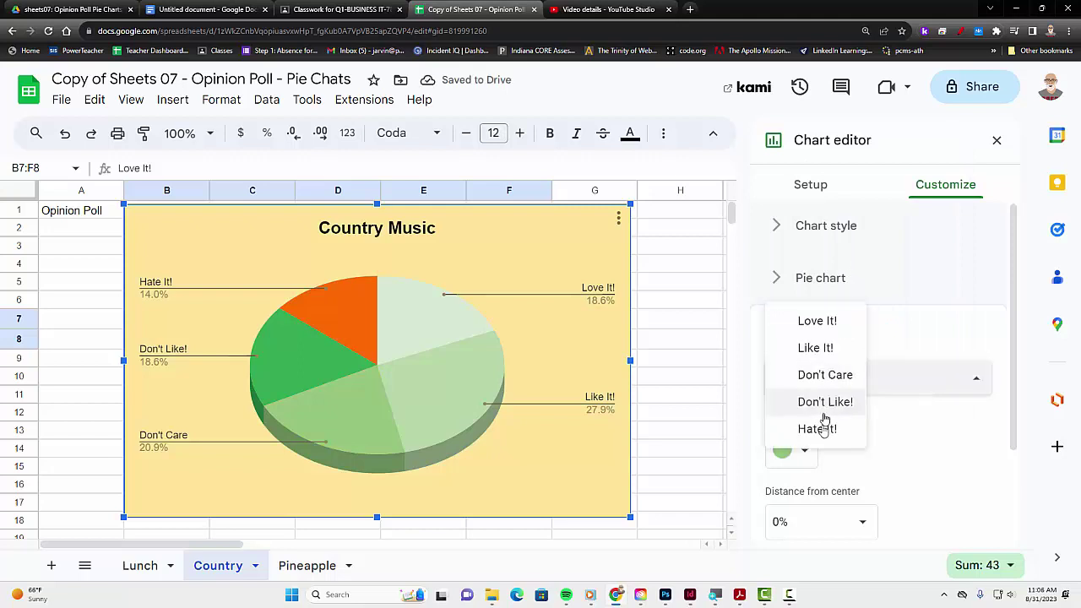
{"action": "left_click", "coordinate": [823, 402]}
{"action": "left_click", "coordinate": [806, 446]}
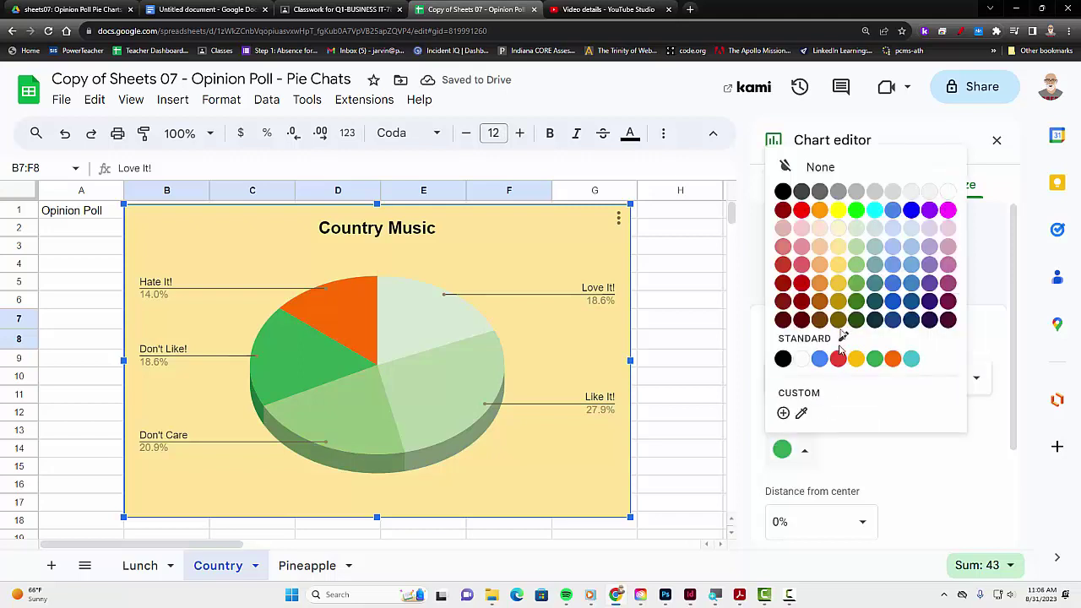
{"action": "left_click", "coordinate": [856, 287]}
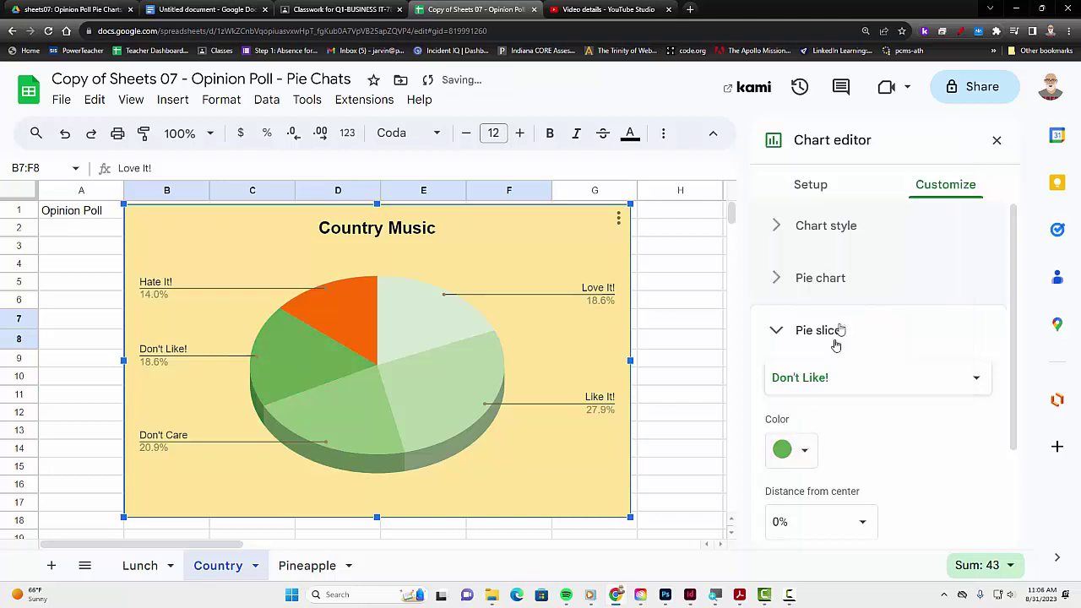
Change the Hate It! slice to a dark green one shade darker than the Don't Like! slice and close the slice settings.
{"action": "left_click", "coordinate": [816, 380]}
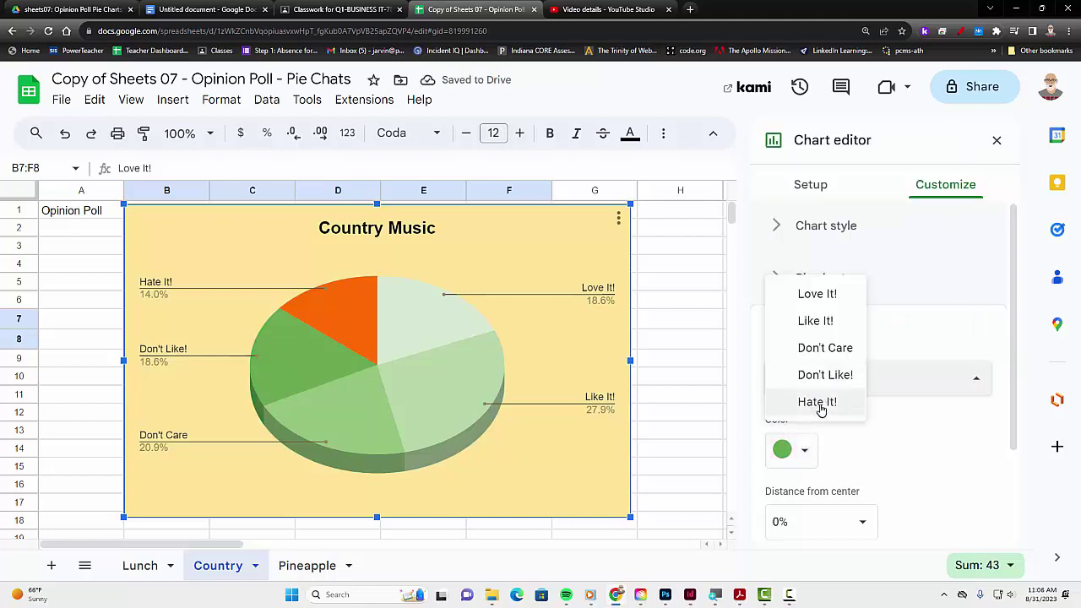
{"action": "left_click", "coordinate": [817, 402]}
{"action": "left_click", "coordinate": [807, 453]}
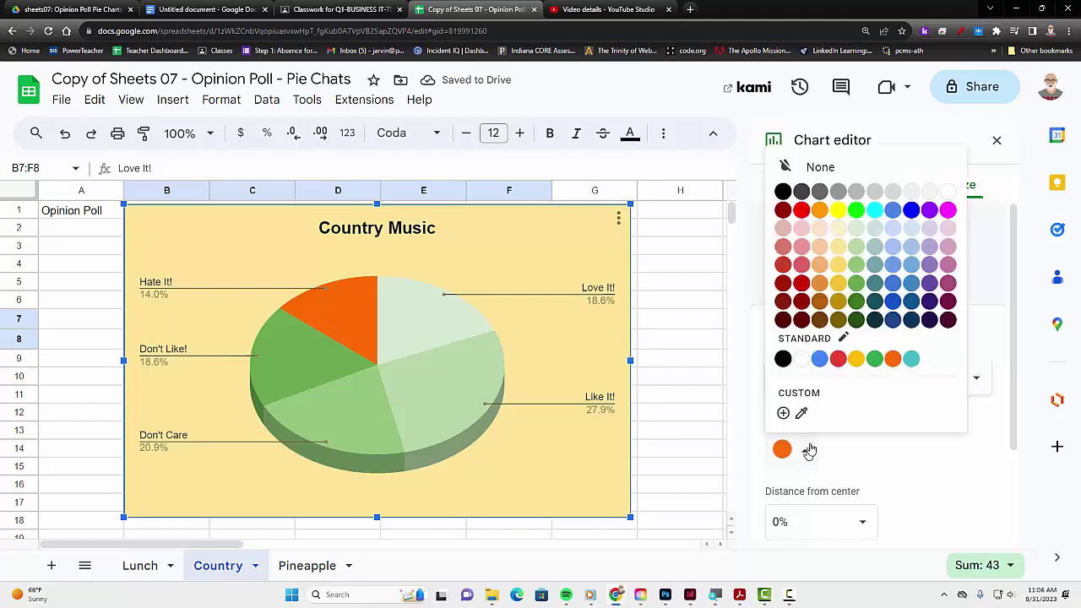
{"action": "left_click", "coordinate": [855, 302]}
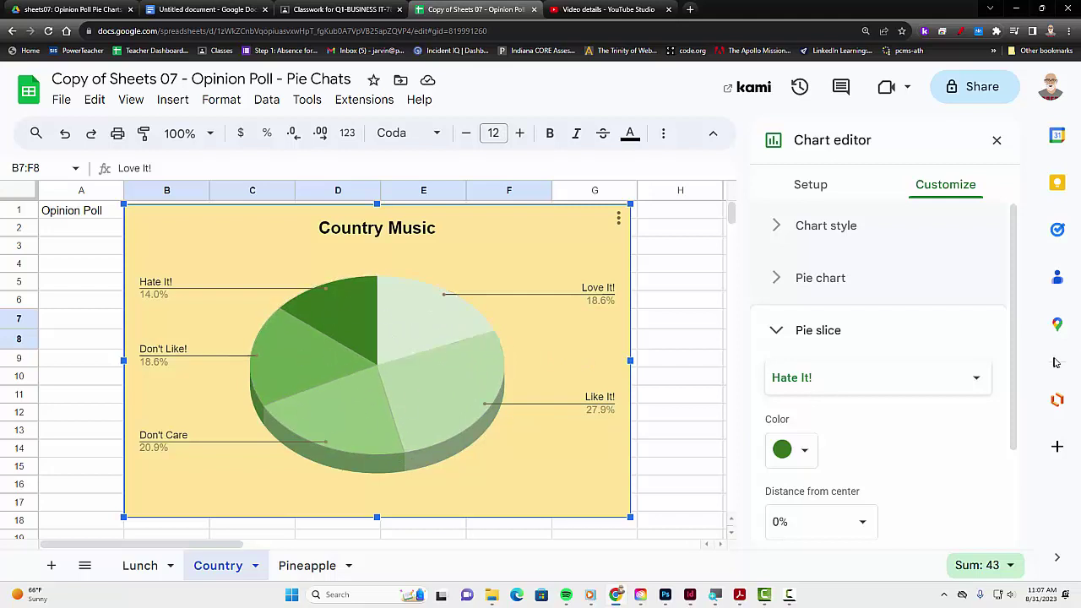
{"action": "left_click", "coordinate": [777, 334]}
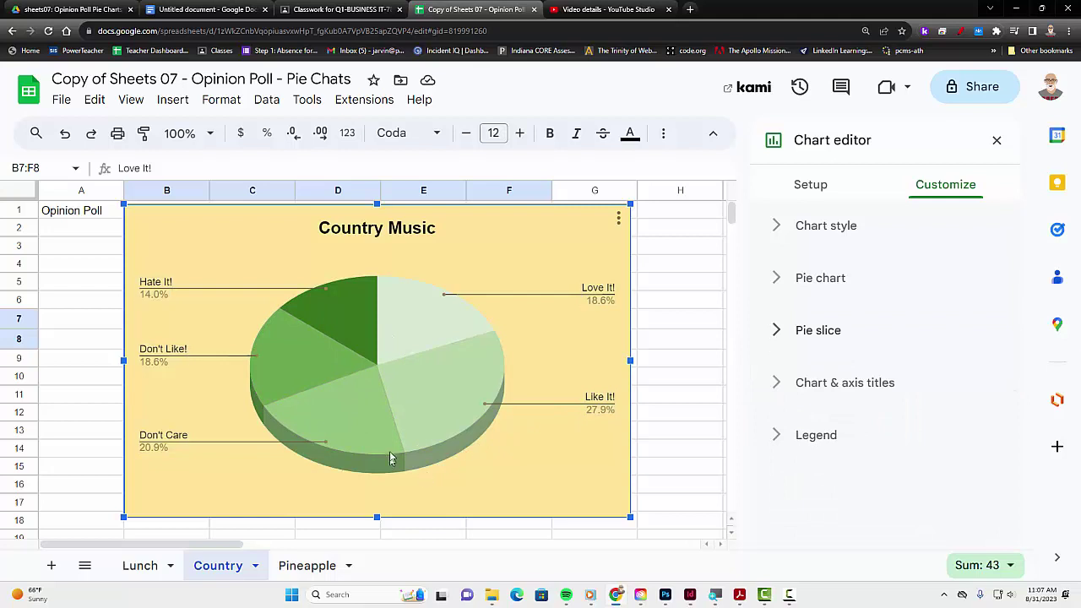
Move the Country Music chart beside the poll table so it covers about columns G to M, rows 3 to 21.
{"action": "left_click", "coordinate": [151, 568]}
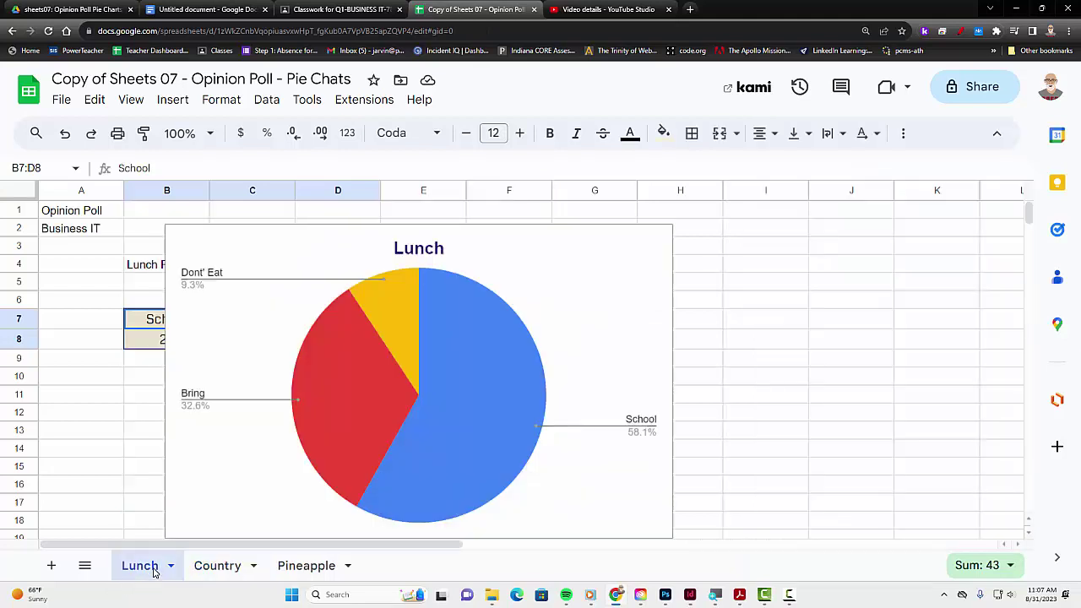
{"action": "left_click", "coordinate": [207, 569]}
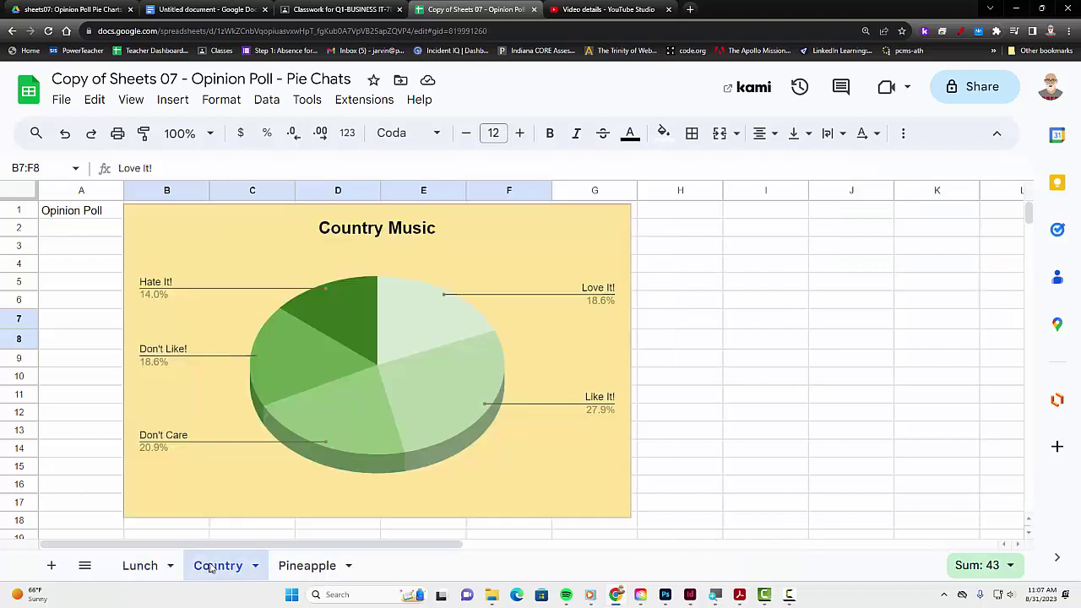
{"action": "left_click_drag", "start_coordinate": [340, 379], "coordinate": [791, 385]}
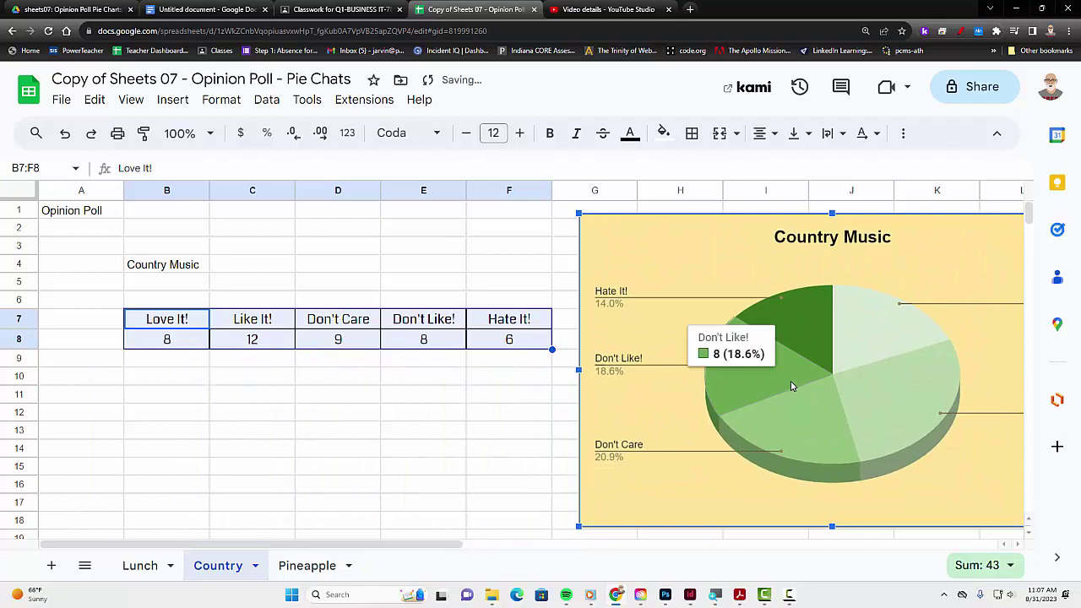
{"action": "key", "text": "ctrl+minus"}
{"action": "key", "text": "ctrl+minus"}
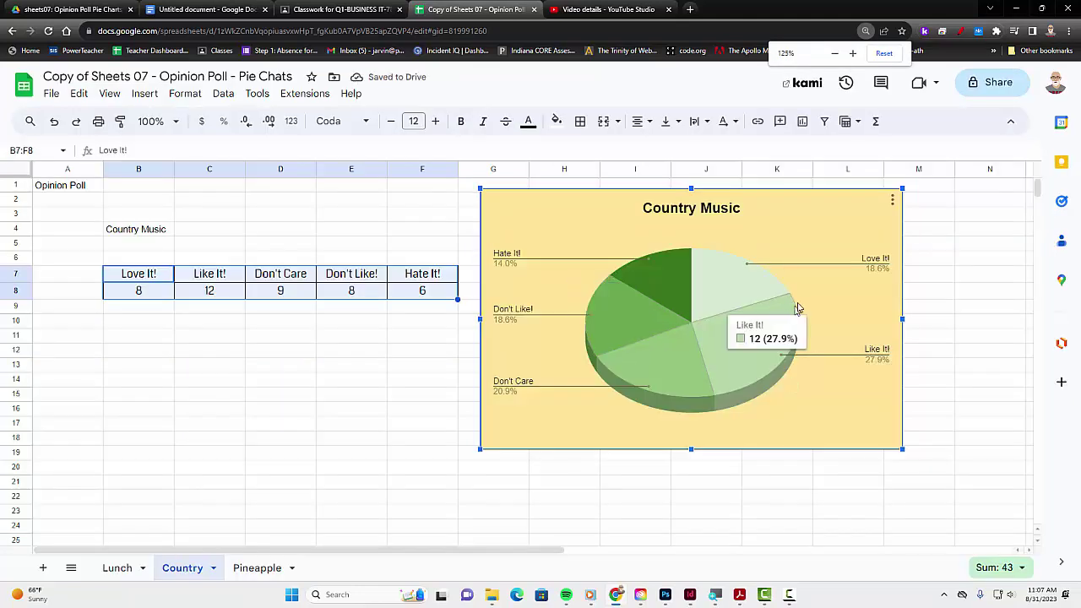
{"action": "left_click_drag", "start_coordinate": [751, 303], "coordinate": [781, 299]}
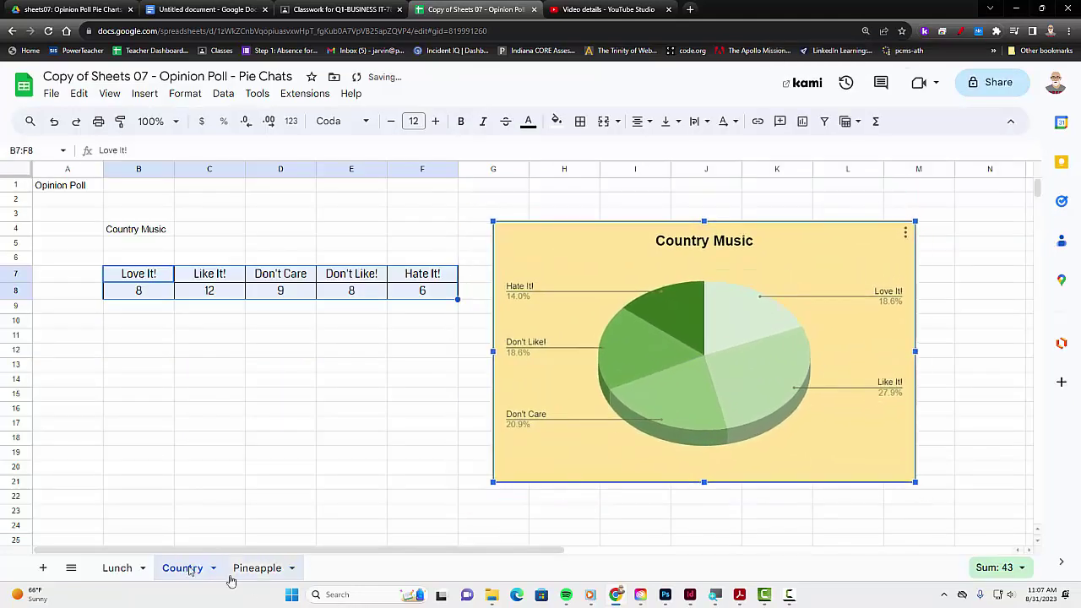
Move the chart on the Lunch sheet beside its data table so it covers about columns E to K, rows 3 to 20.
{"action": "left_click", "coordinate": [119, 573]}
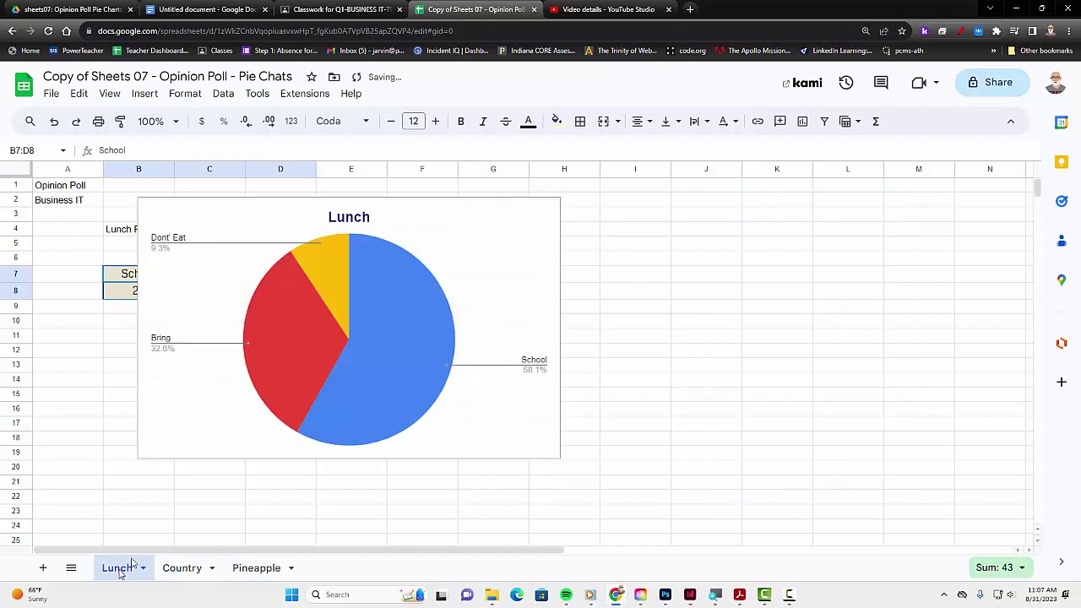
{"action": "left_click", "coordinate": [513, 333]}
{"action": "left_click_drag", "start_coordinate": [388, 319], "coordinate": [596, 326]}
{"action": "left_click", "coordinate": [257, 567]}
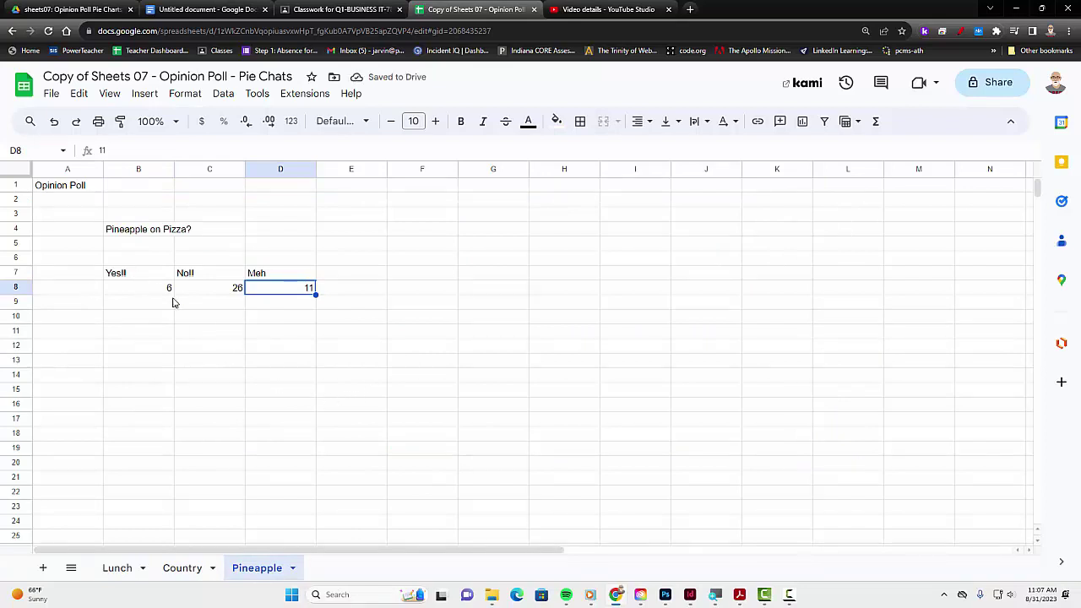
{"action": "left_click", "coordinate": [122, 570]}
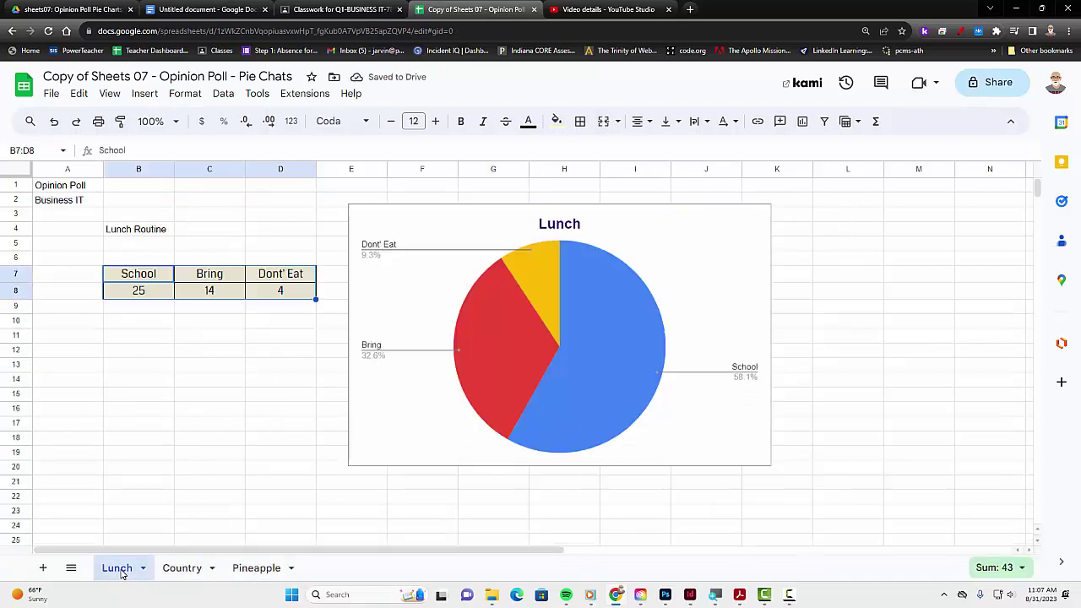
{"action": "left_click", "coordinate": [174, 572]}
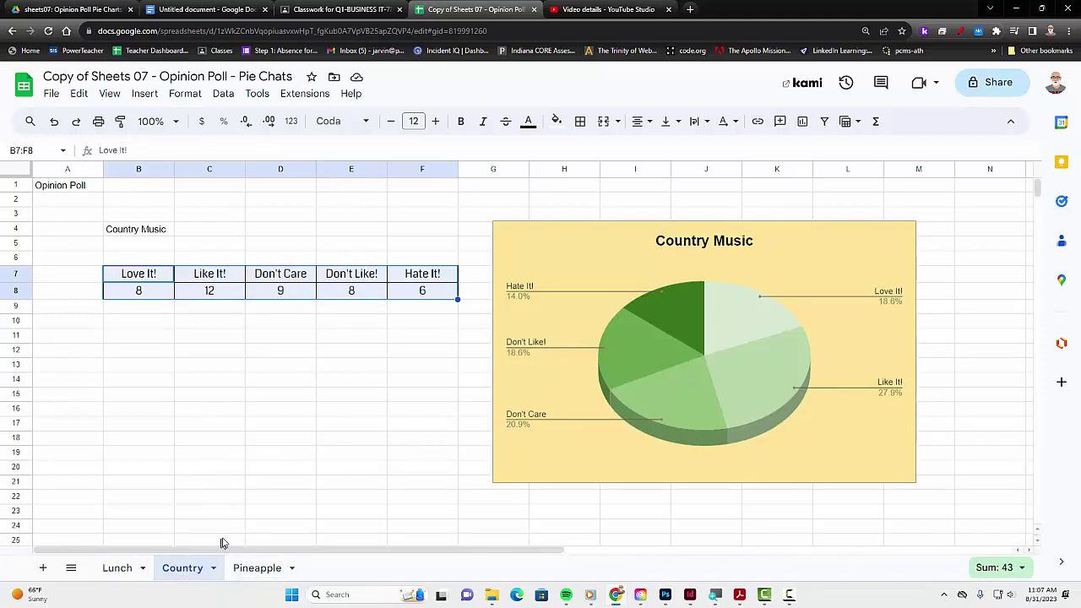
{"action": "left_click", "coordinate": [256, 569]}
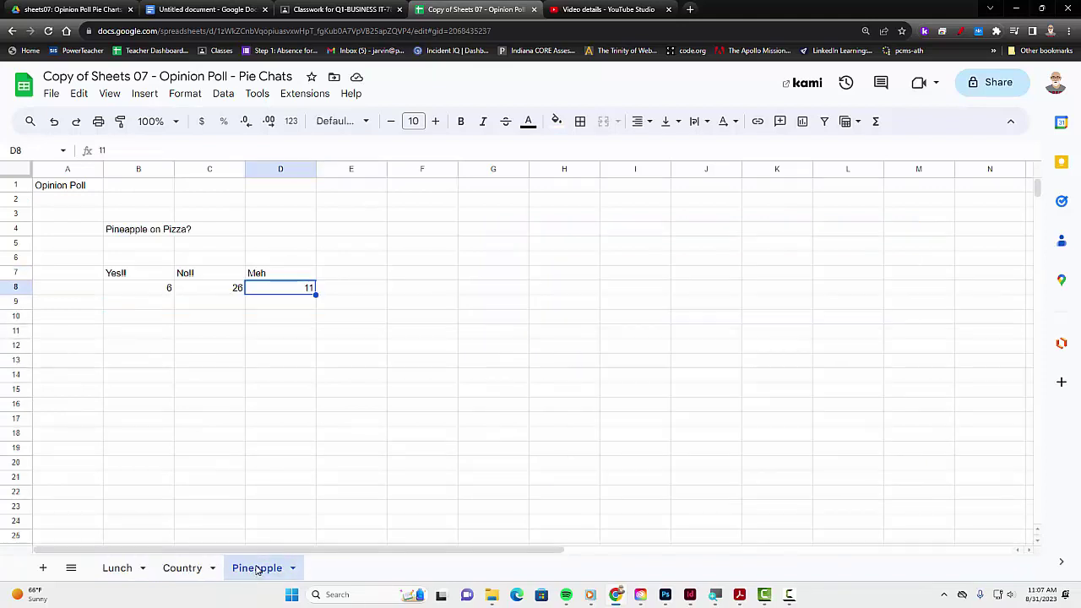
{"action": "left_click", "coordinate": [115, 570]}
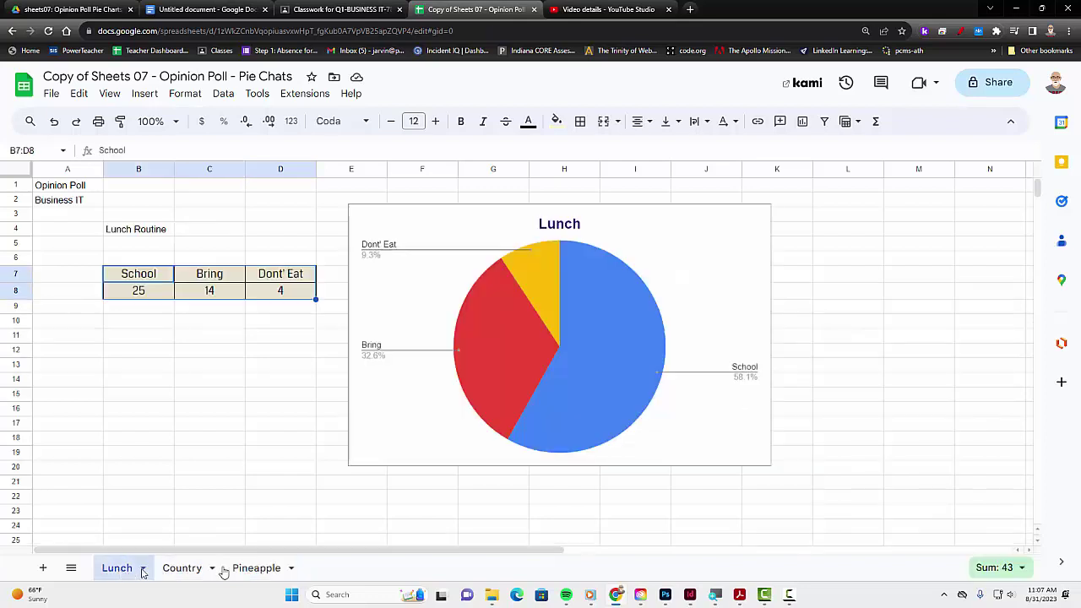
{"action": "left_click", "coordinate": [788, 601]}
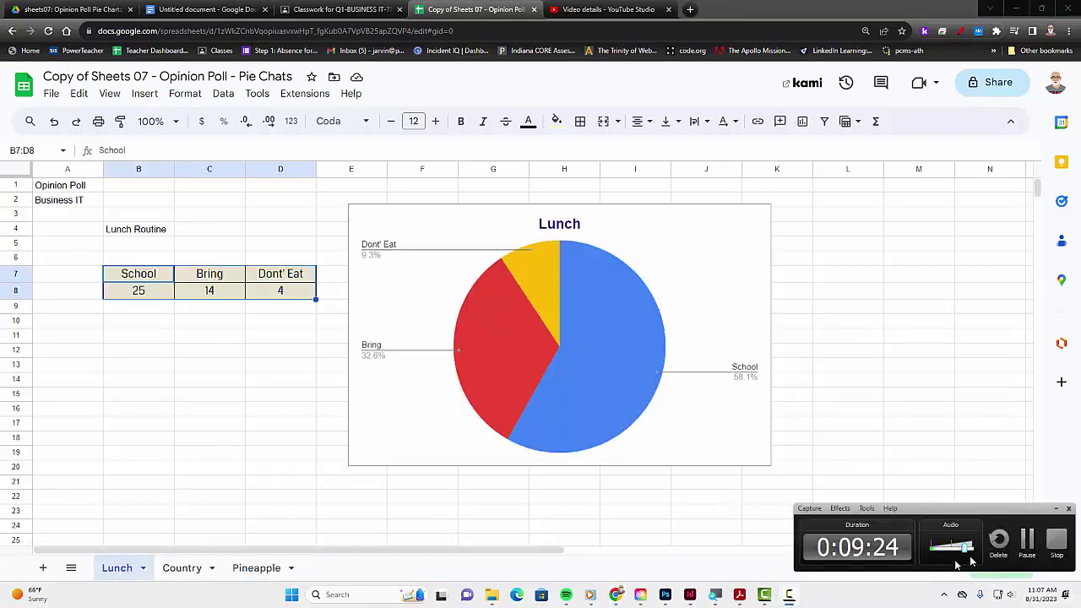